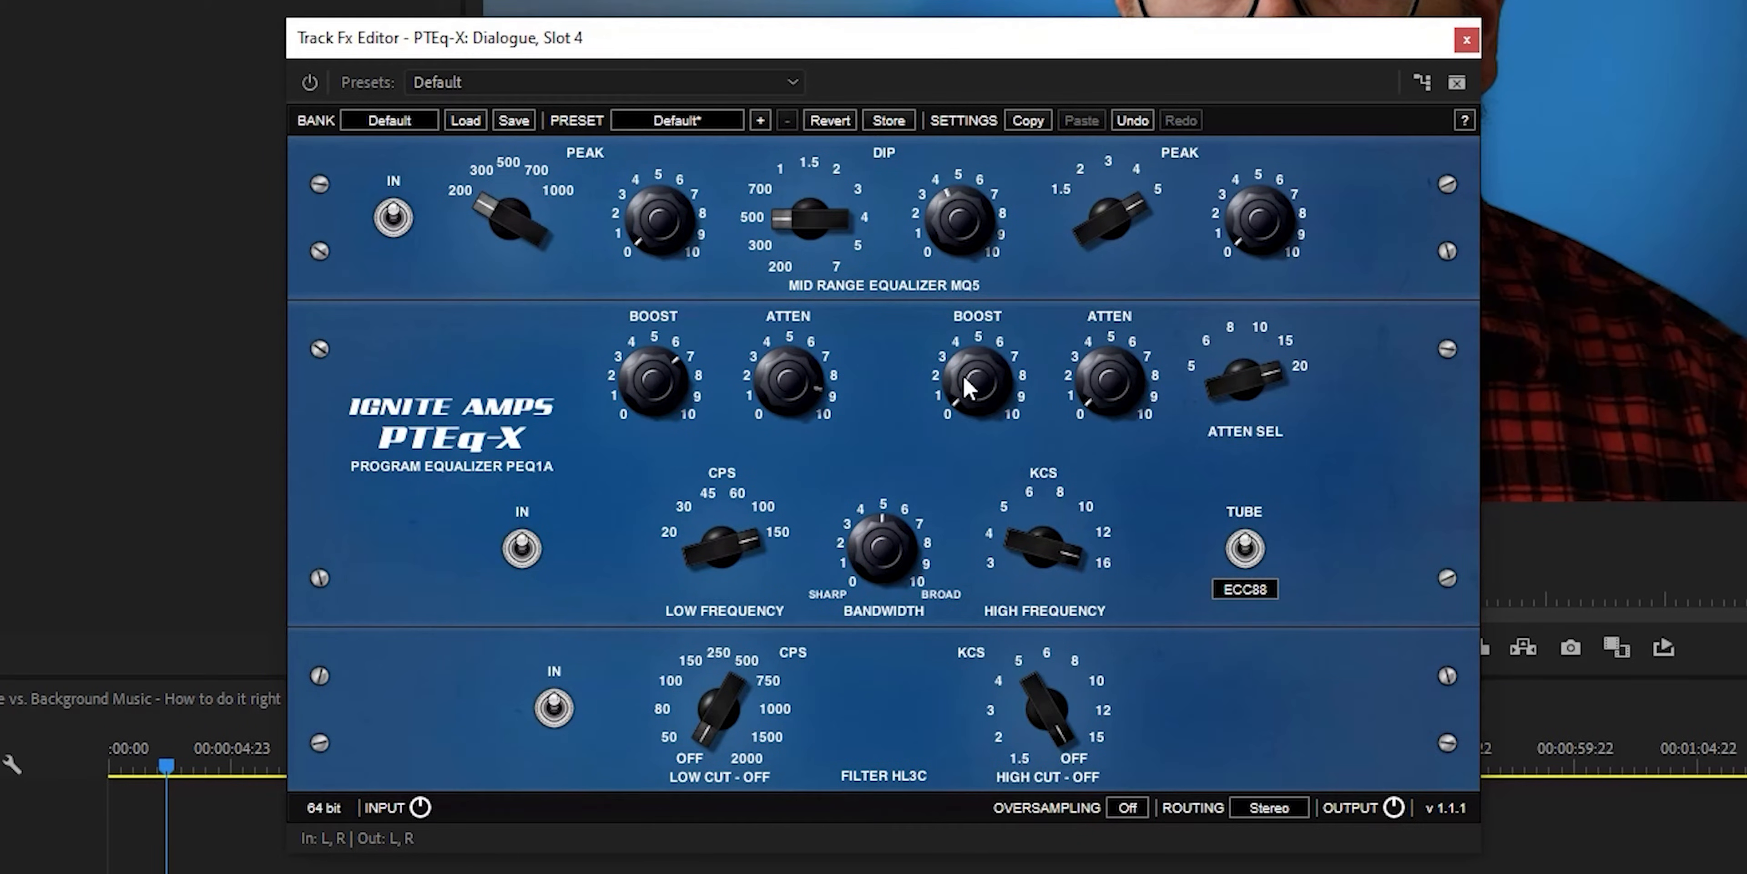
In the dialogue track's PTEq-X equalizer, raise the high boost slightly, set the high frequency to 6 KCS and adjust the low cut
left_click_drag(932, 266, 926, 277)
left_click_drag(1064, 553, 1042, 665)
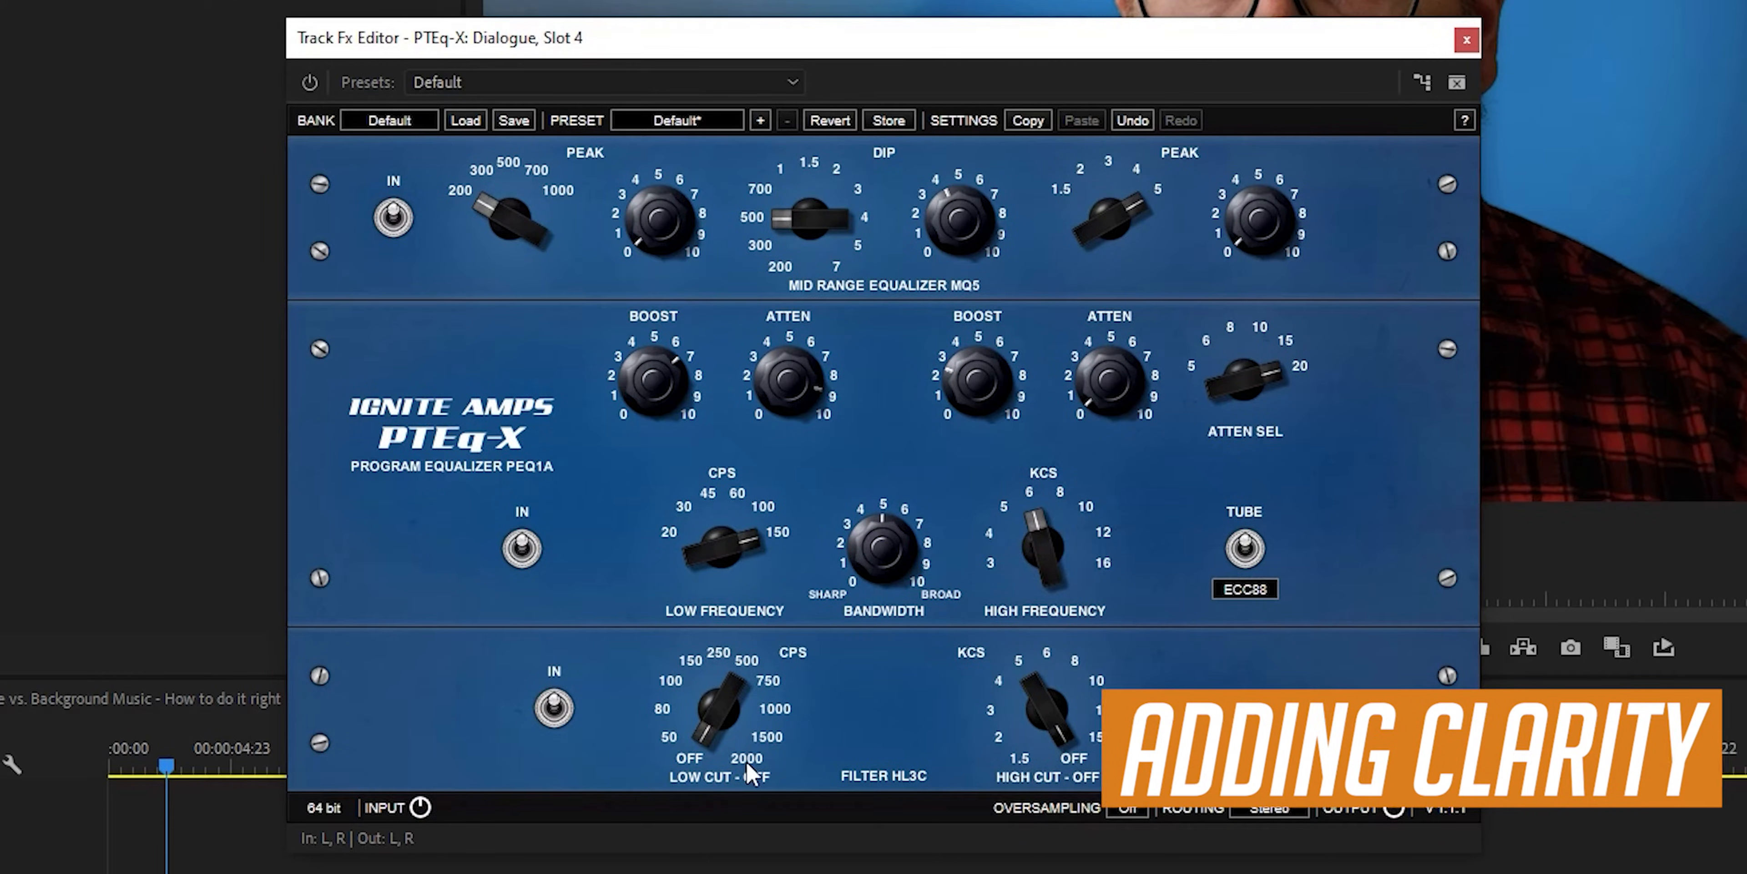
left_click_drag(696, 716, 693, 705)
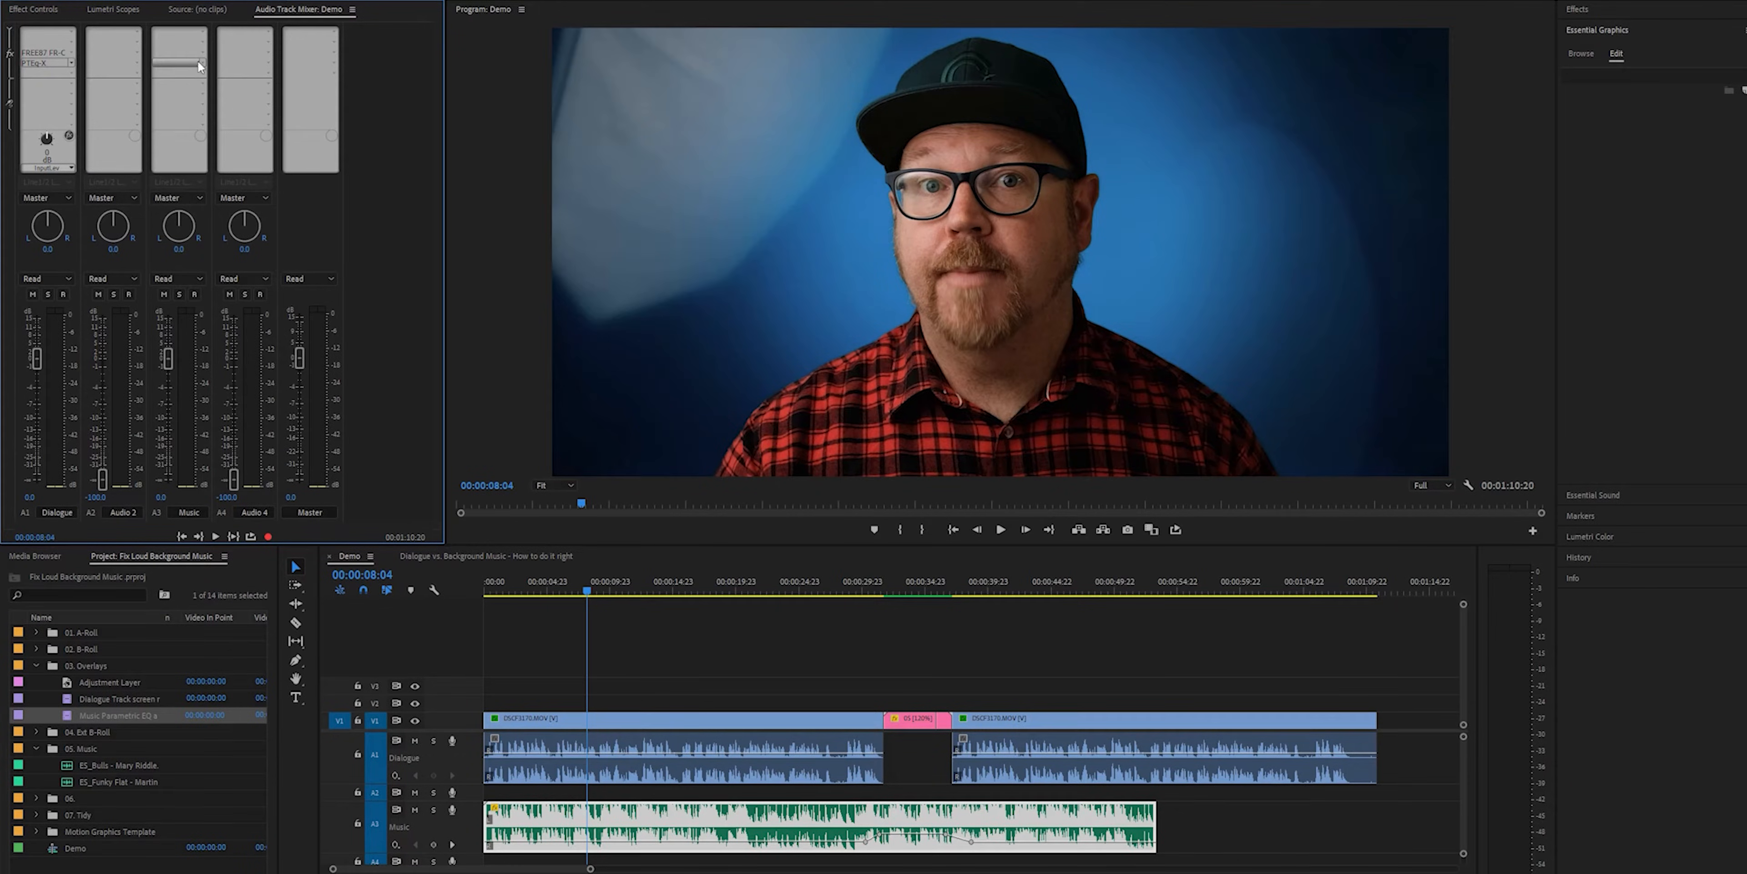
Add a Parametric Equalizer to the Music track in the track mixer, open its editor and close it
left_click(201, 66)
mouse_move(219, 129)
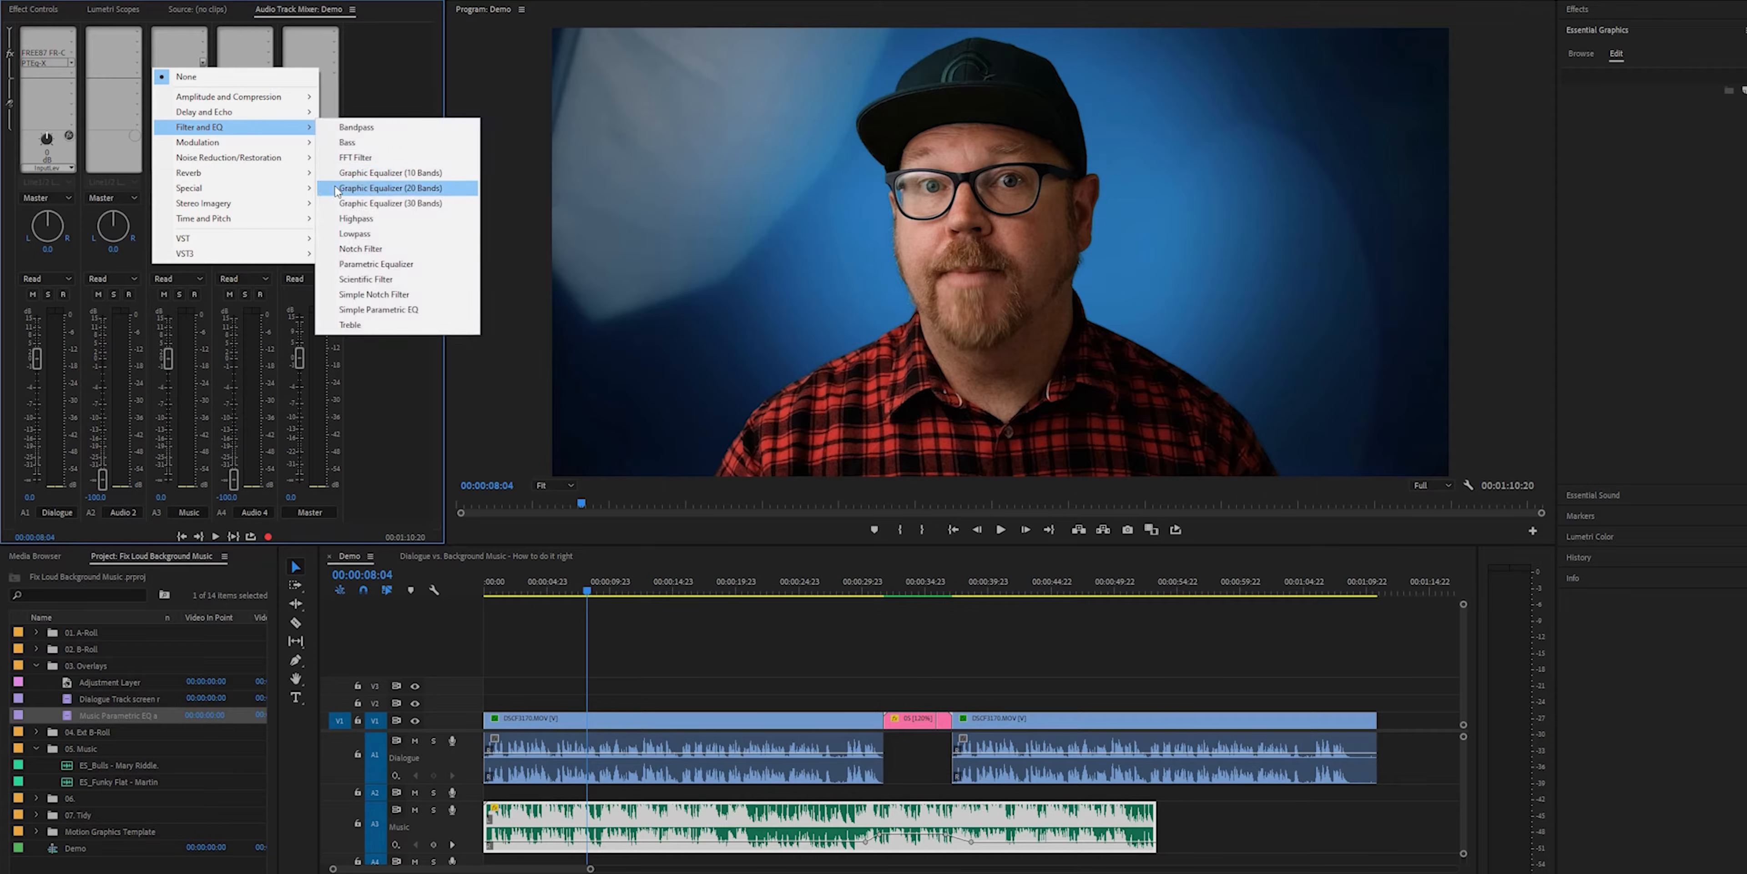
left_click(413, 265)
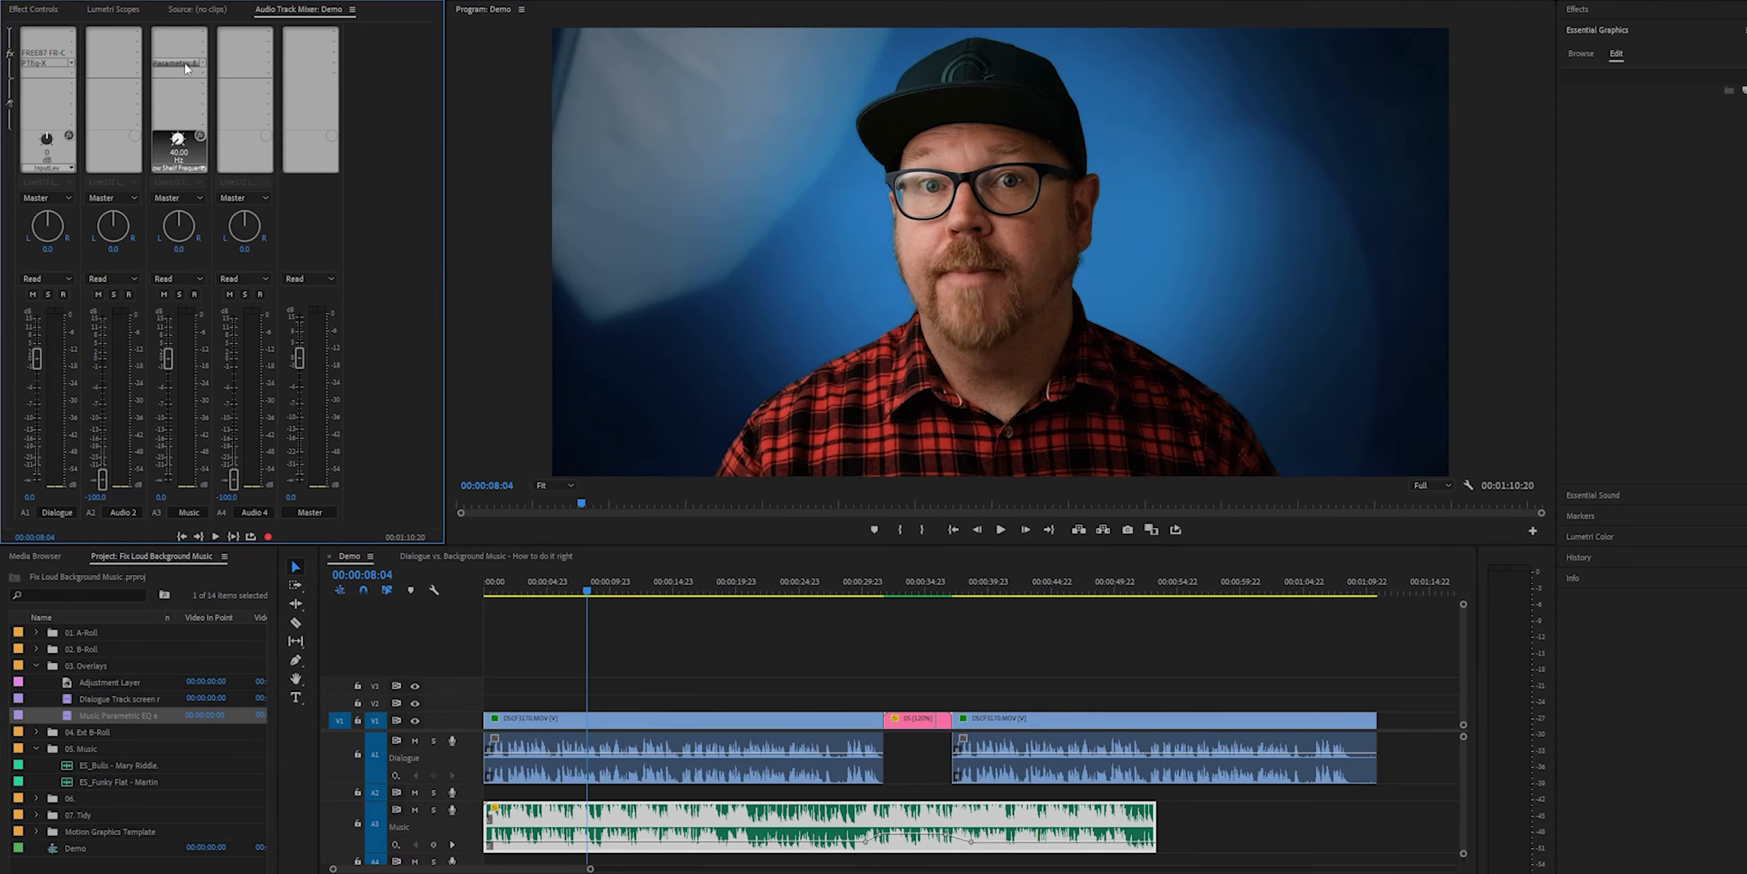
double_click(178, 62)
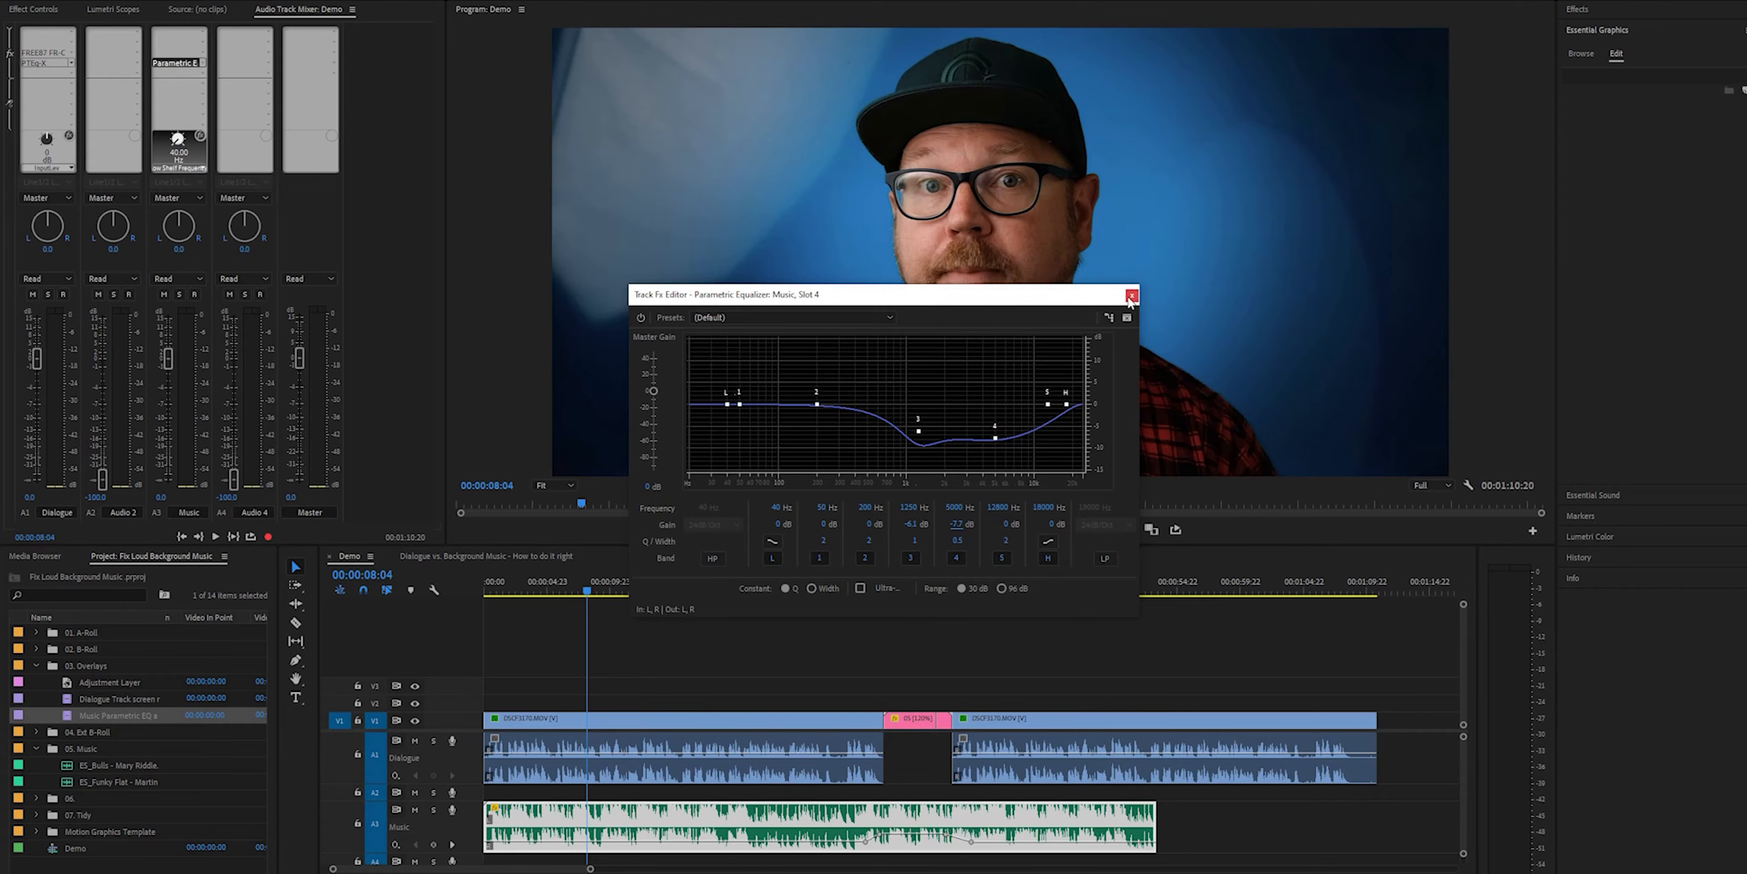
left_click(1129, 301)
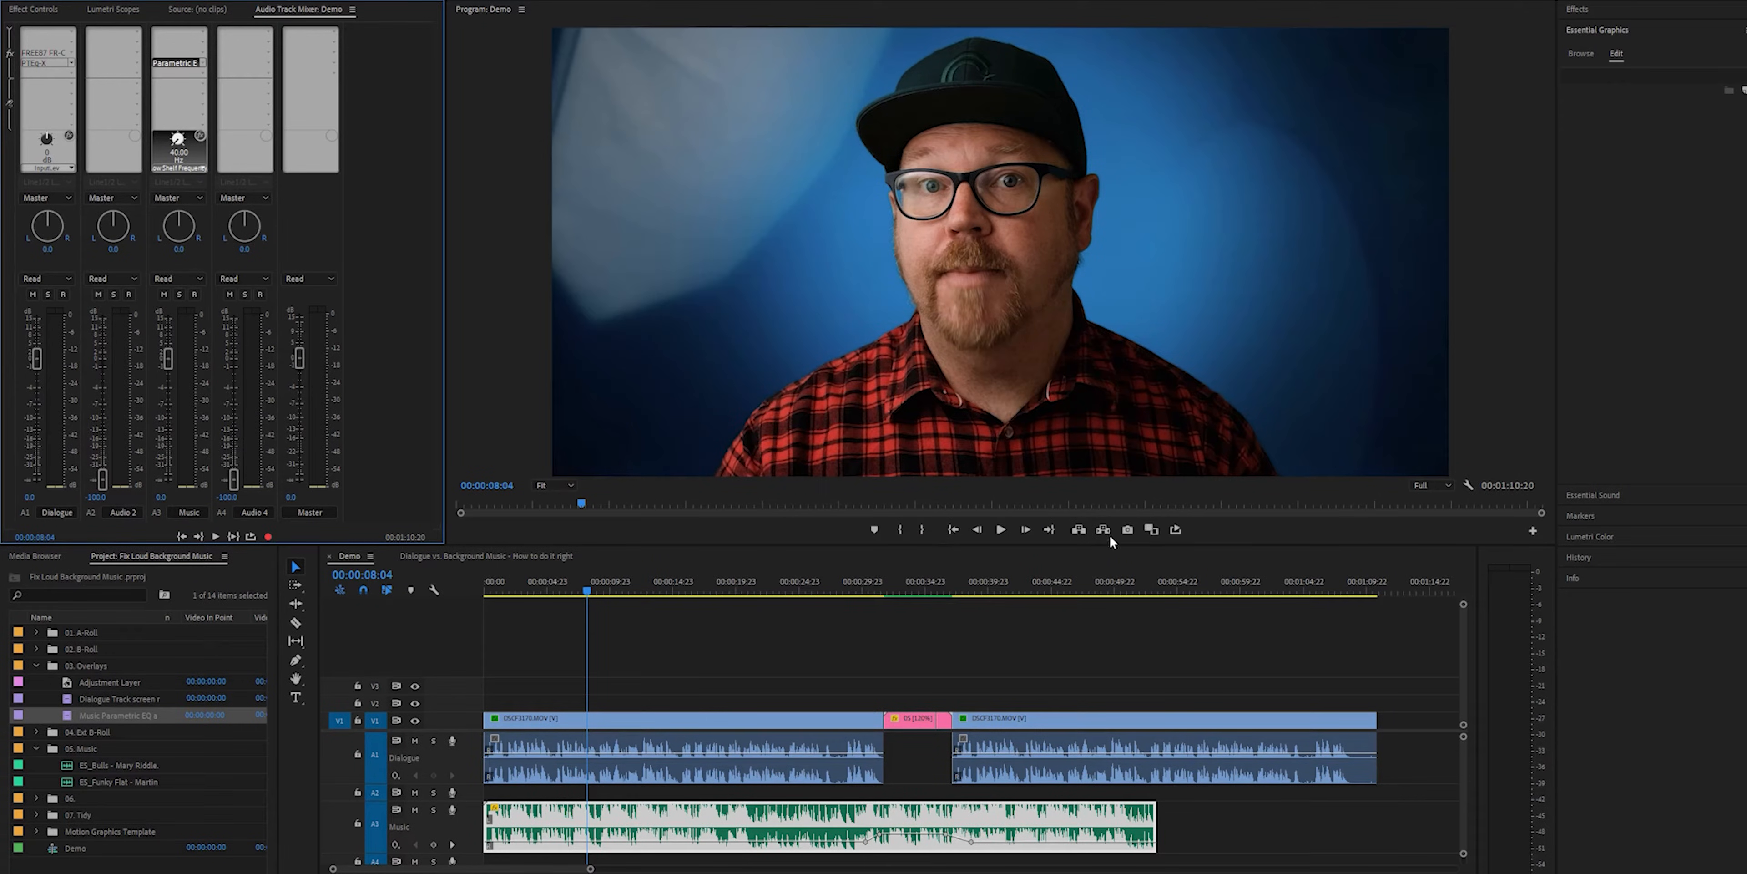
Scrub the playhead across the pink clip to examine the volume keyframes on the music clip below it
left_click_drag(838, 597, 892, 661)
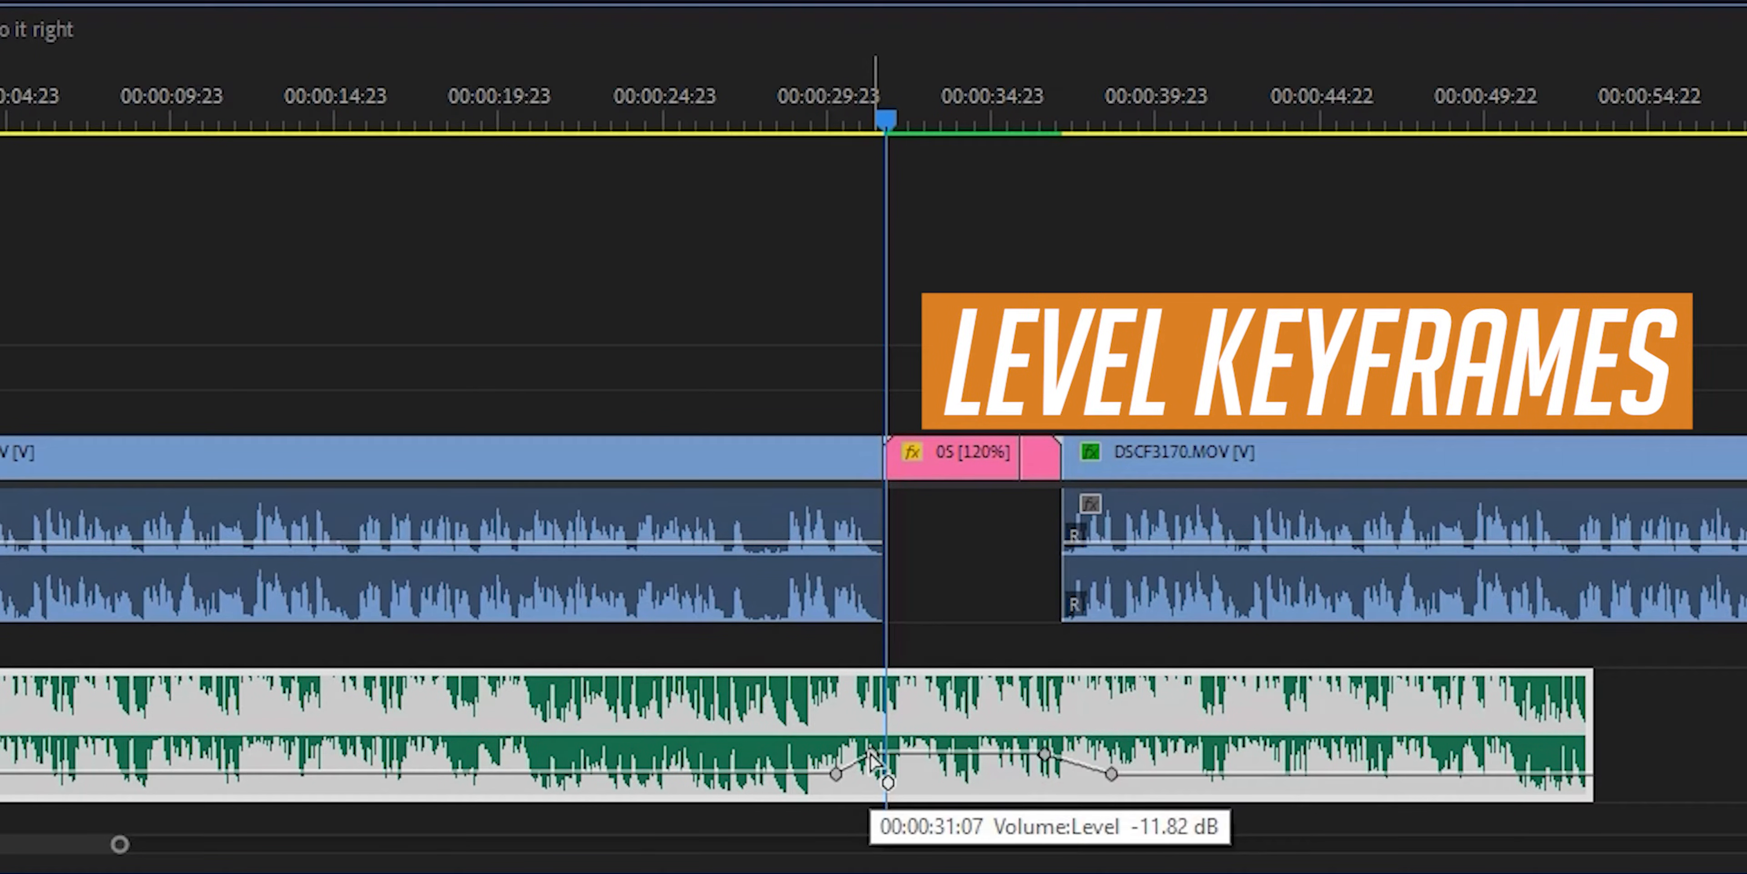
left_click_drag(862, 136, 1162, 279)
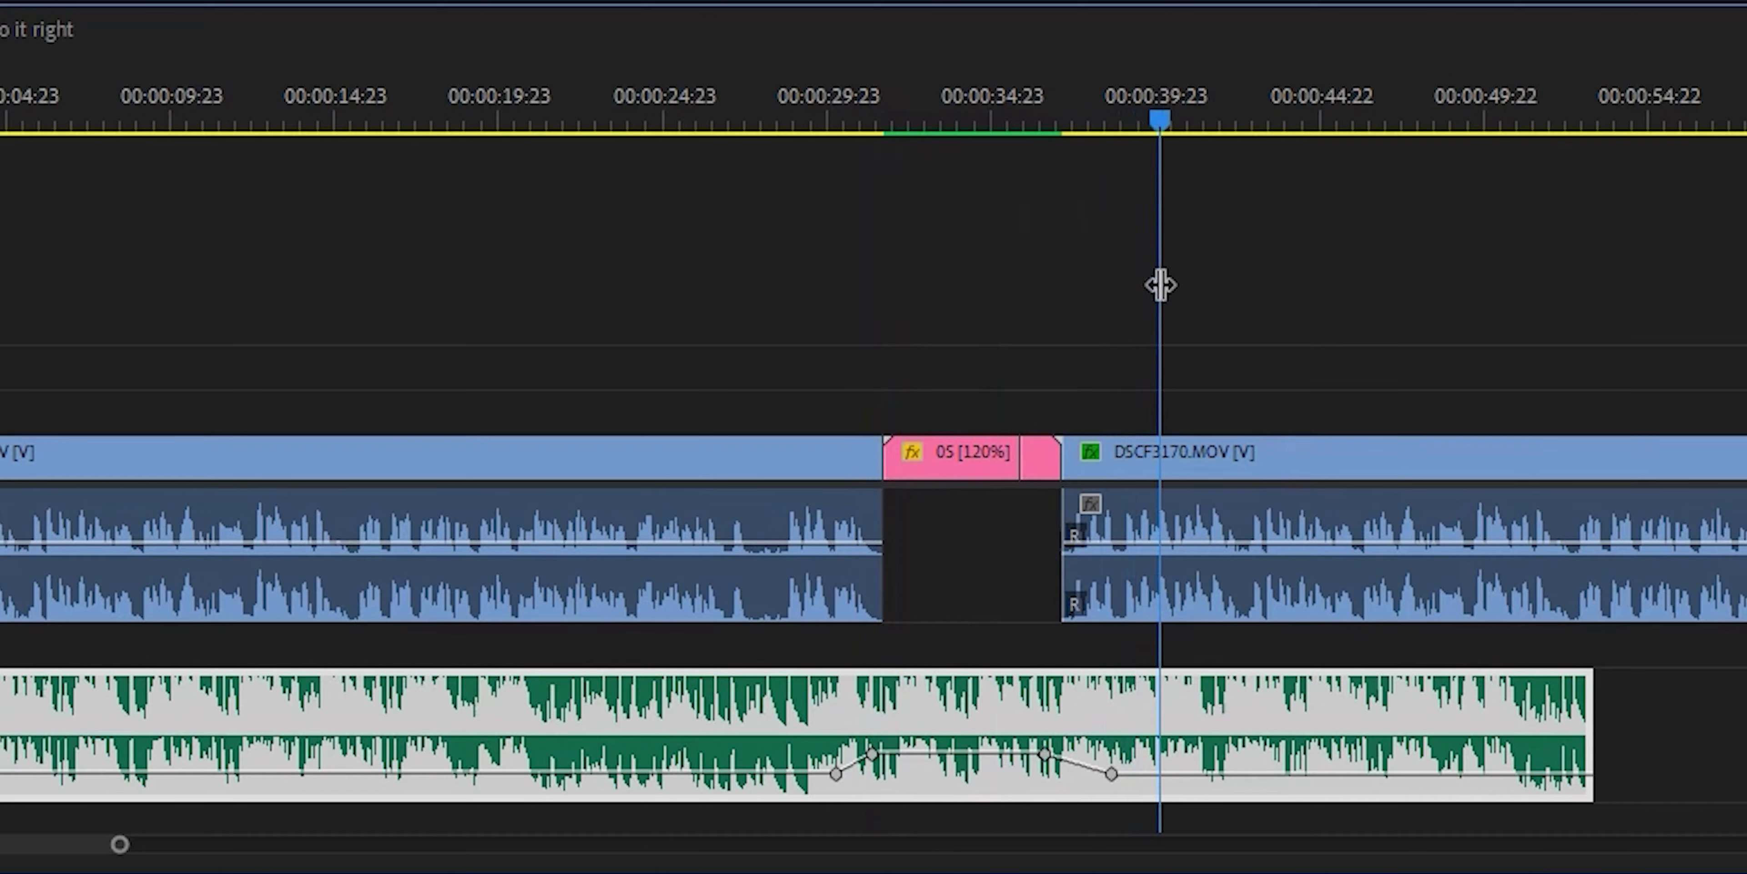
left_click_drag(1137, 116, 1091, 134)
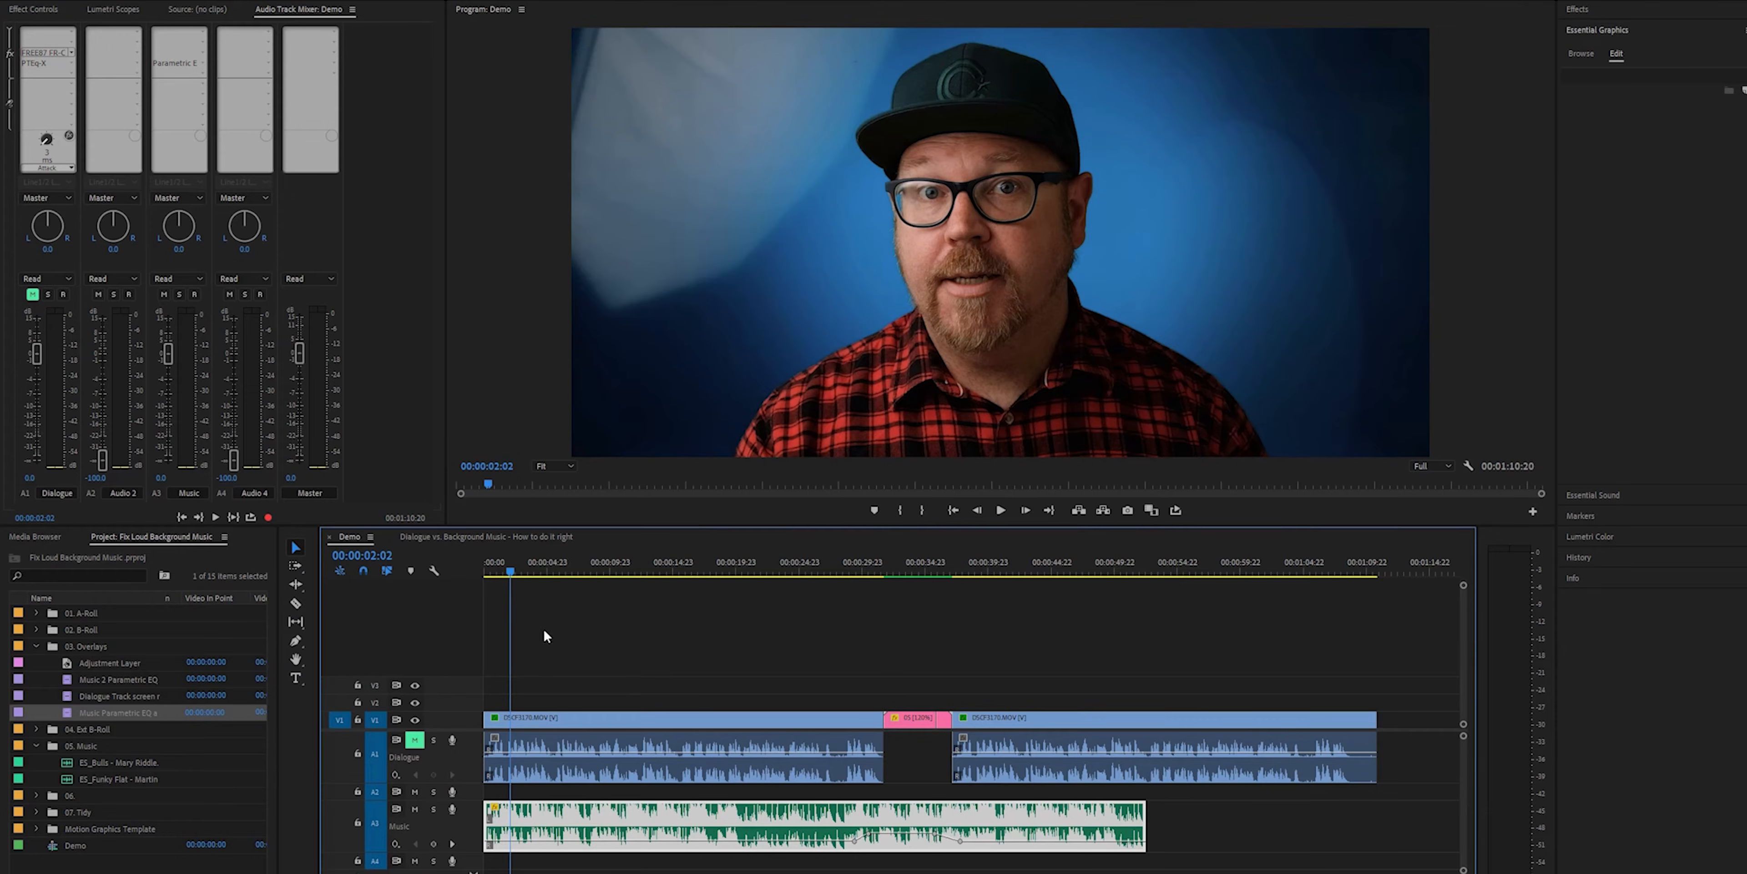
View the FREE87 FR-COMP compressor settings on the Dialogue track, then close the editor
double_click(43, 56)
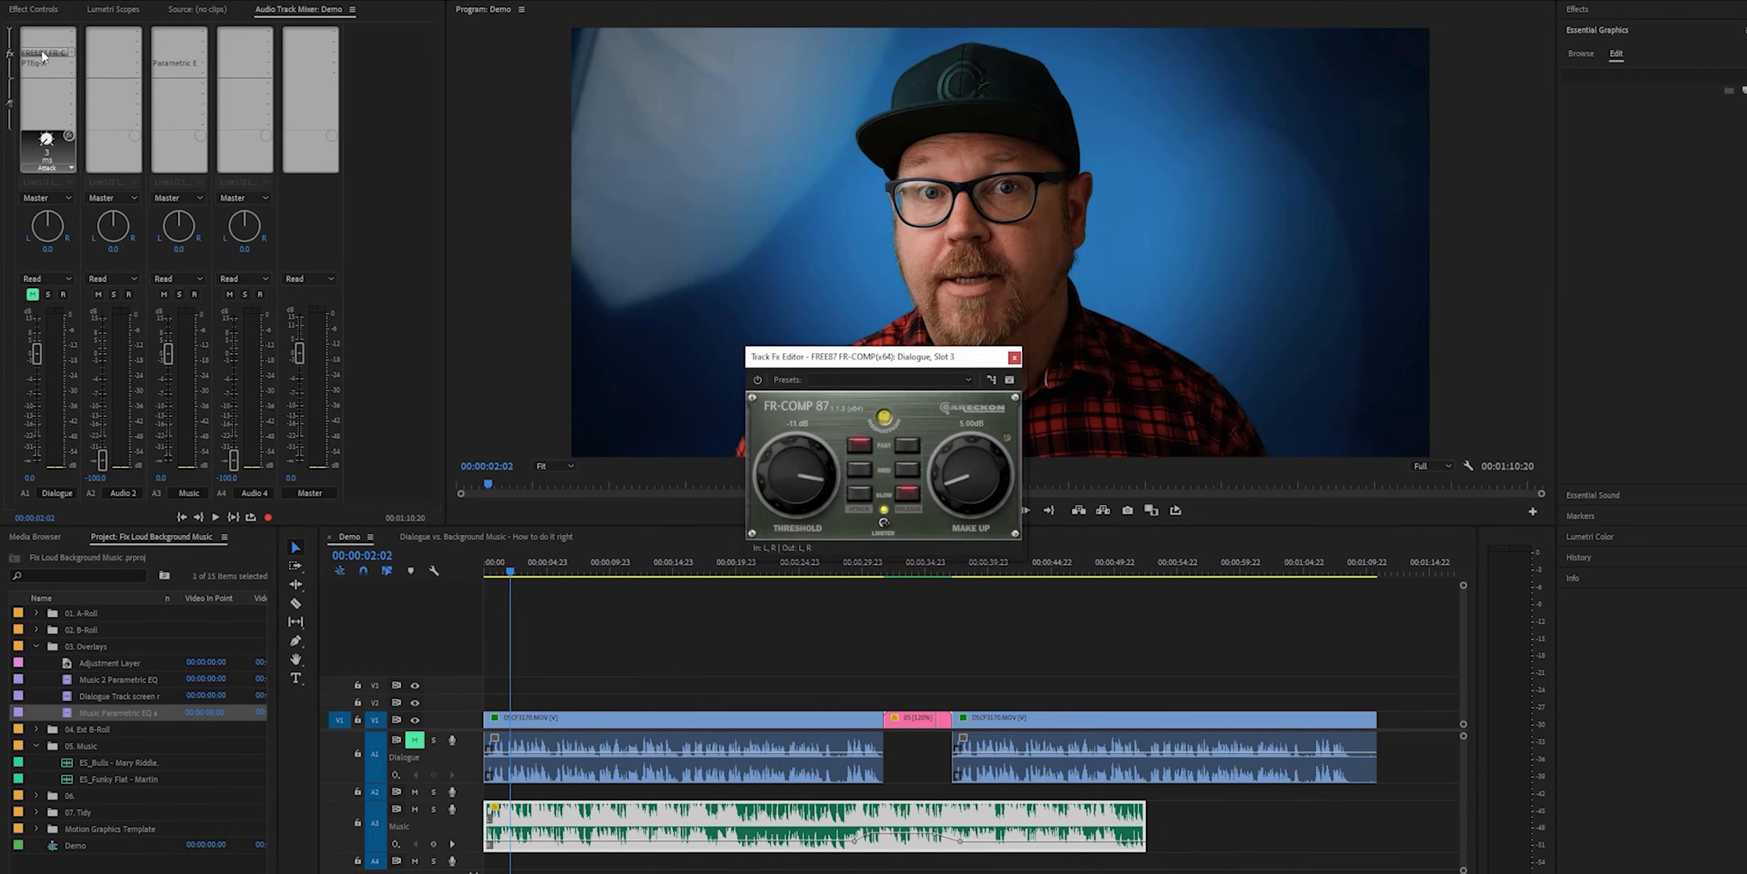
left_click_drag(976, 362, 995, 353)
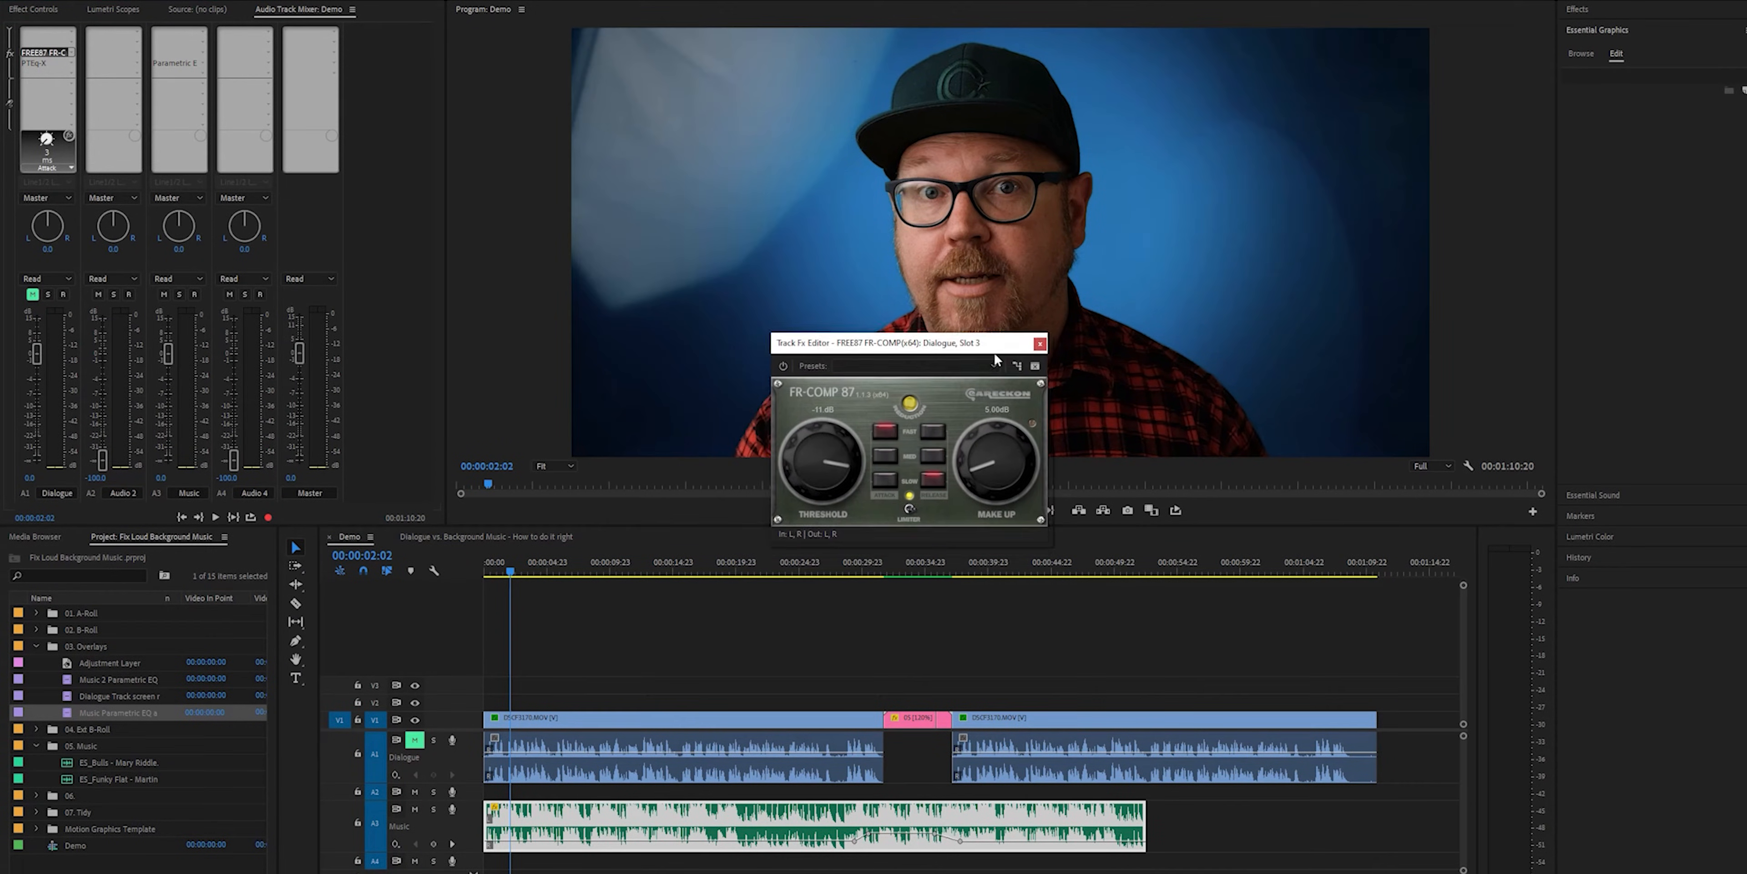
left_click(1039, 343)
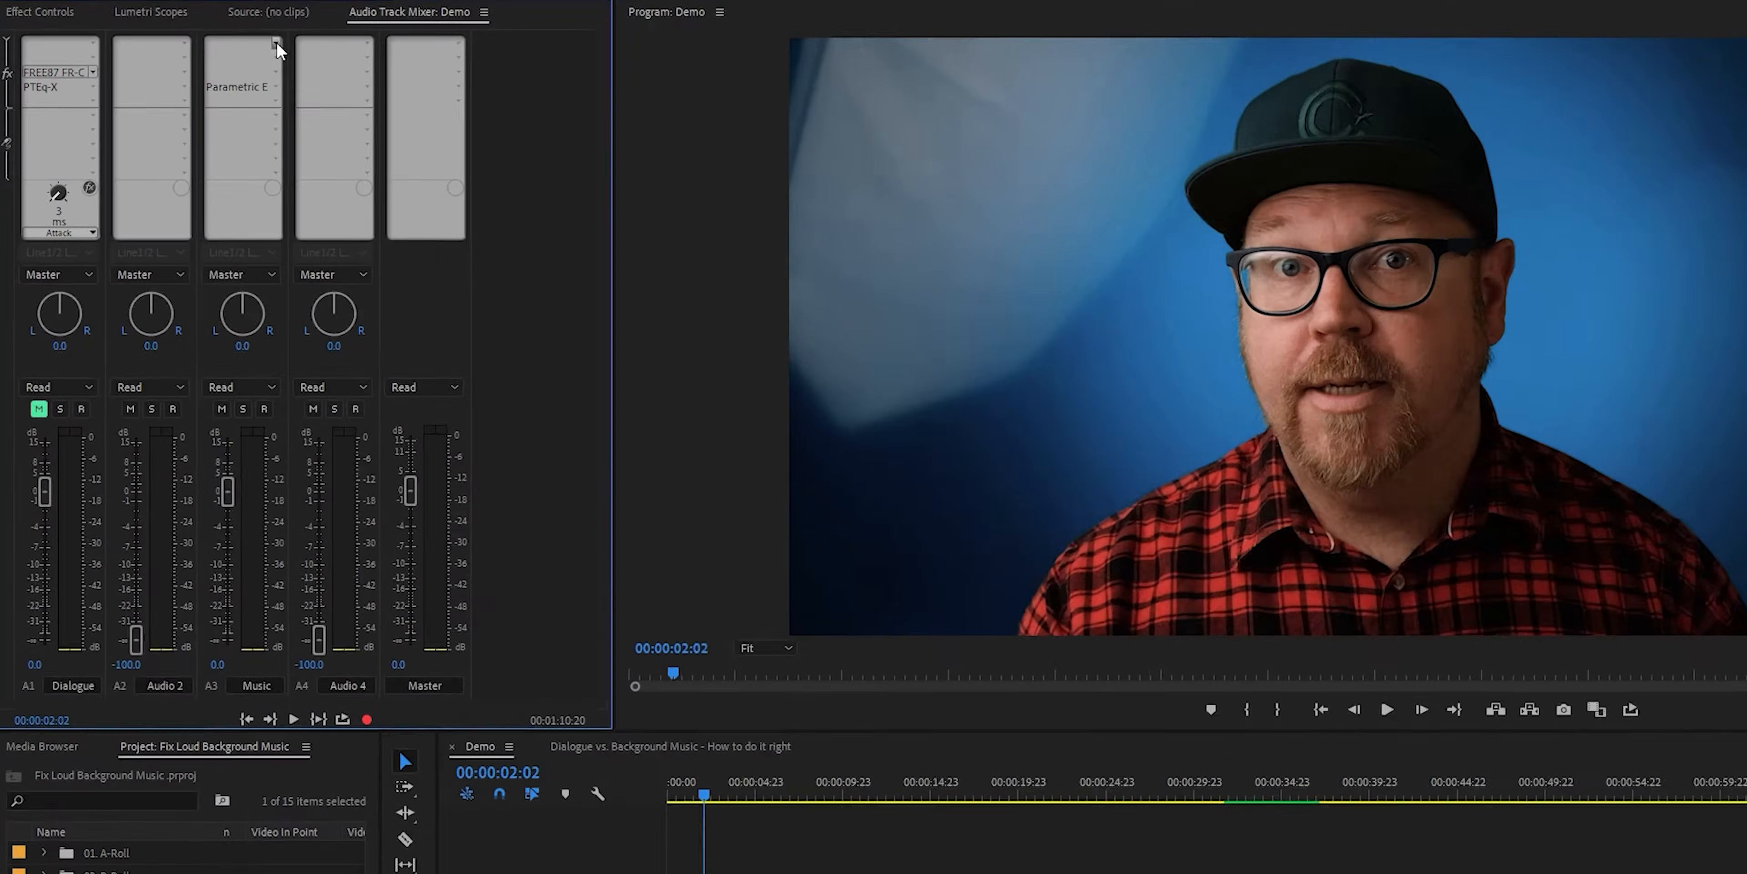
Insert a Tube-modeled Compressor above the Parametric Equalizer on the Music track and open its editor
left_click(199, 32)
mouse_move(234, 64)
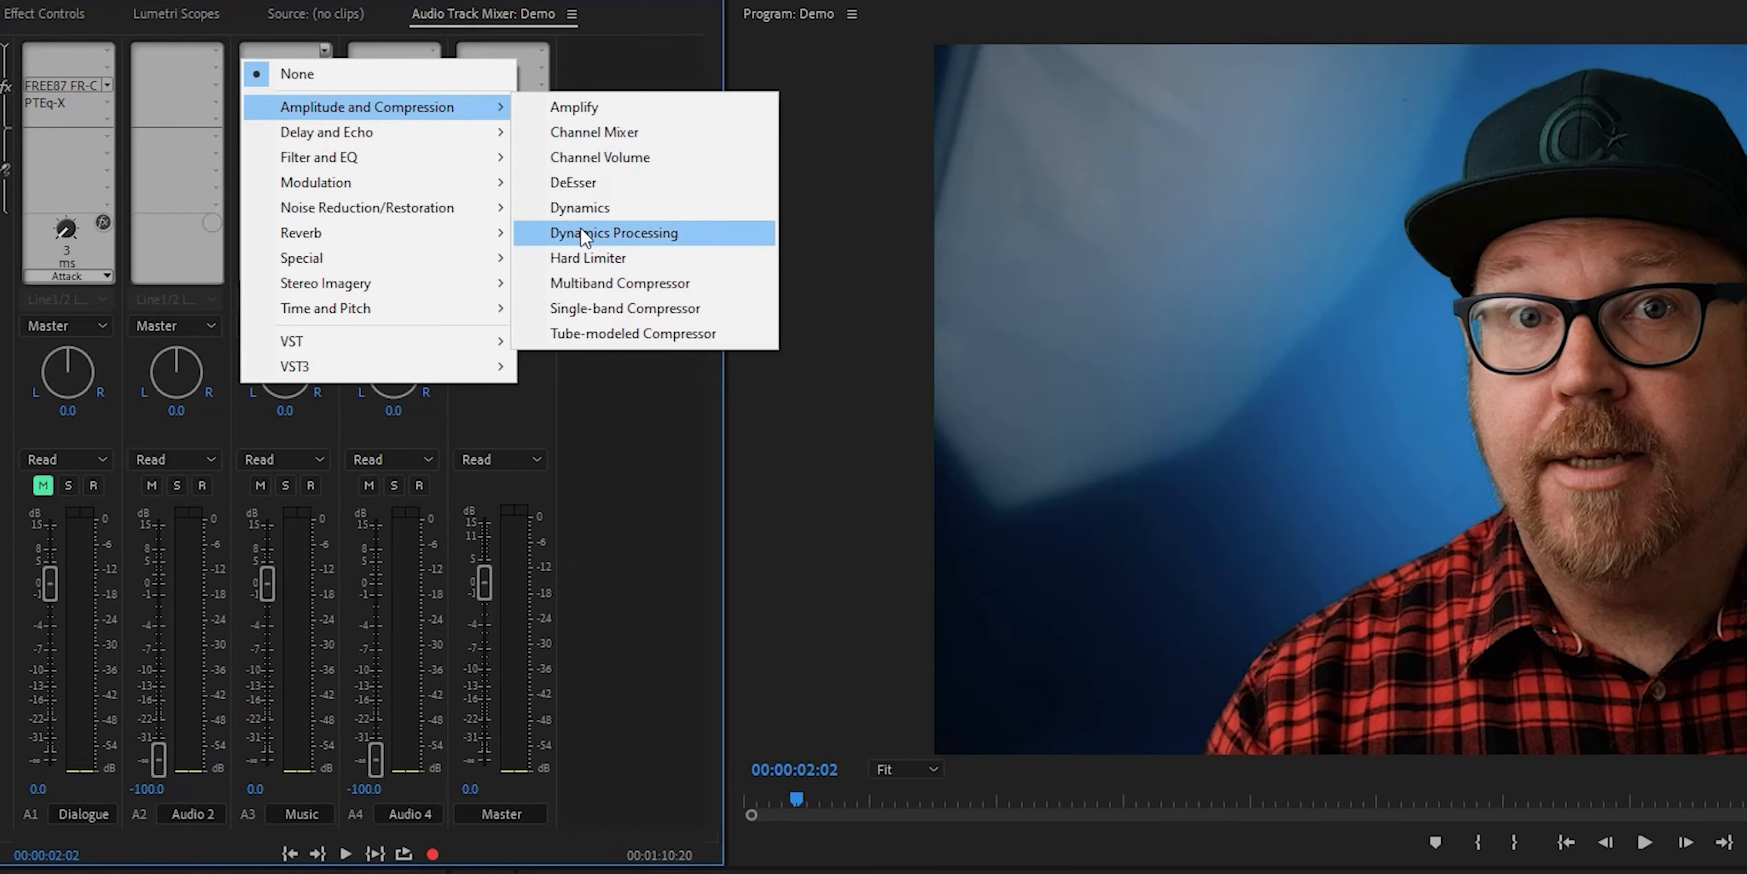
left_click(592, 332)
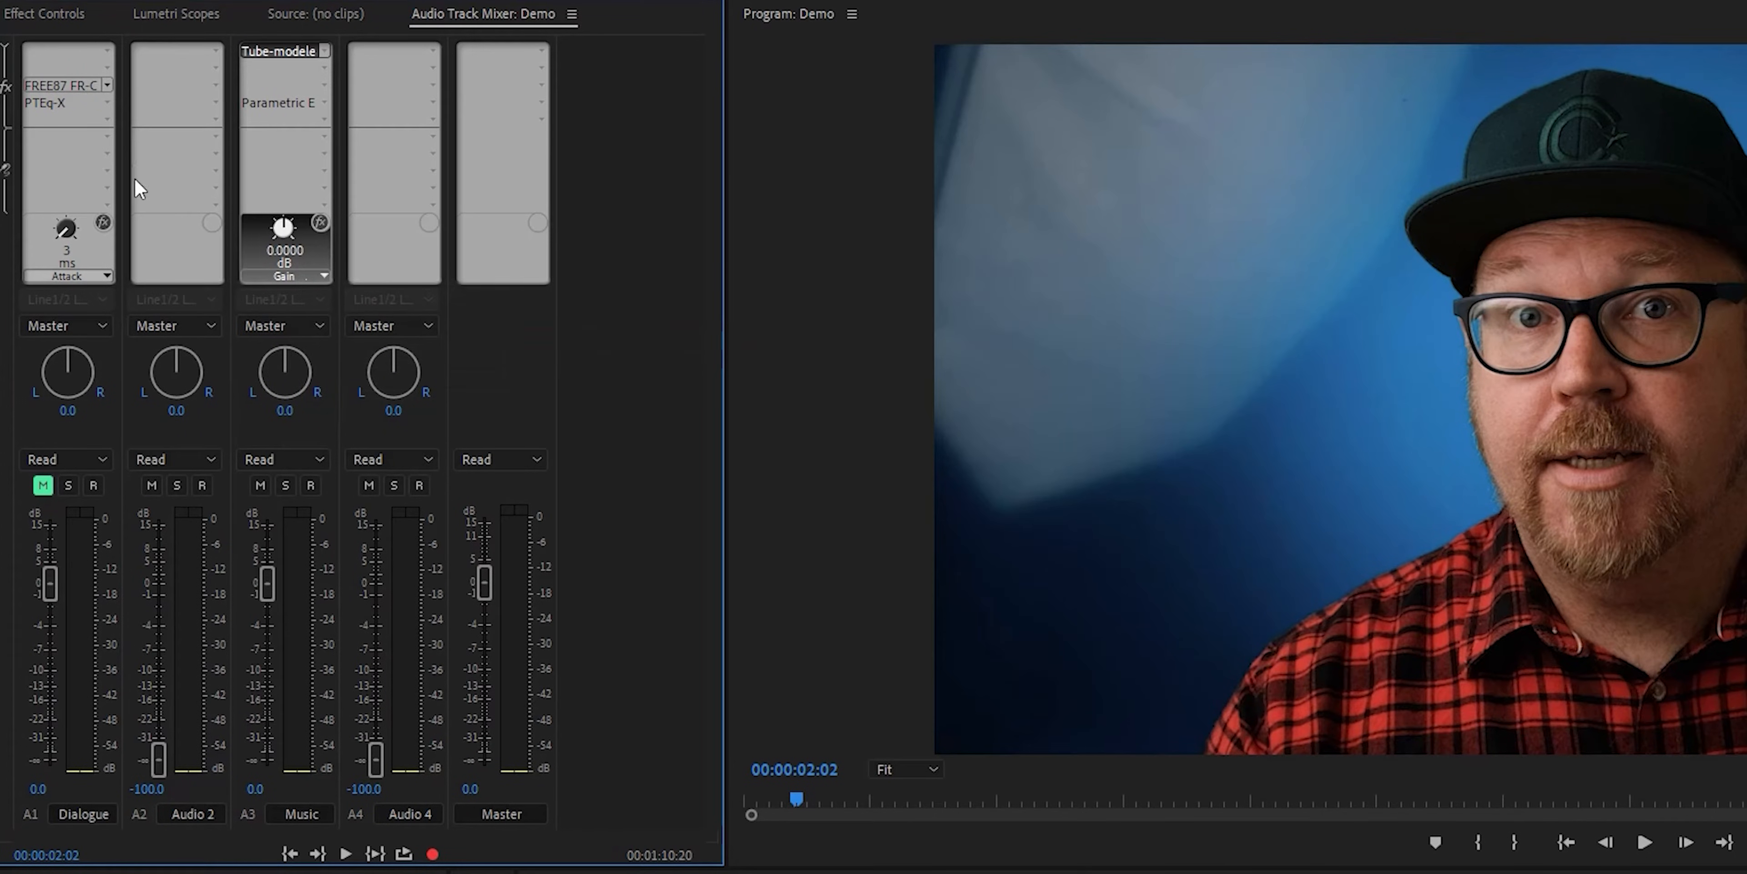
double_click(256, 54)
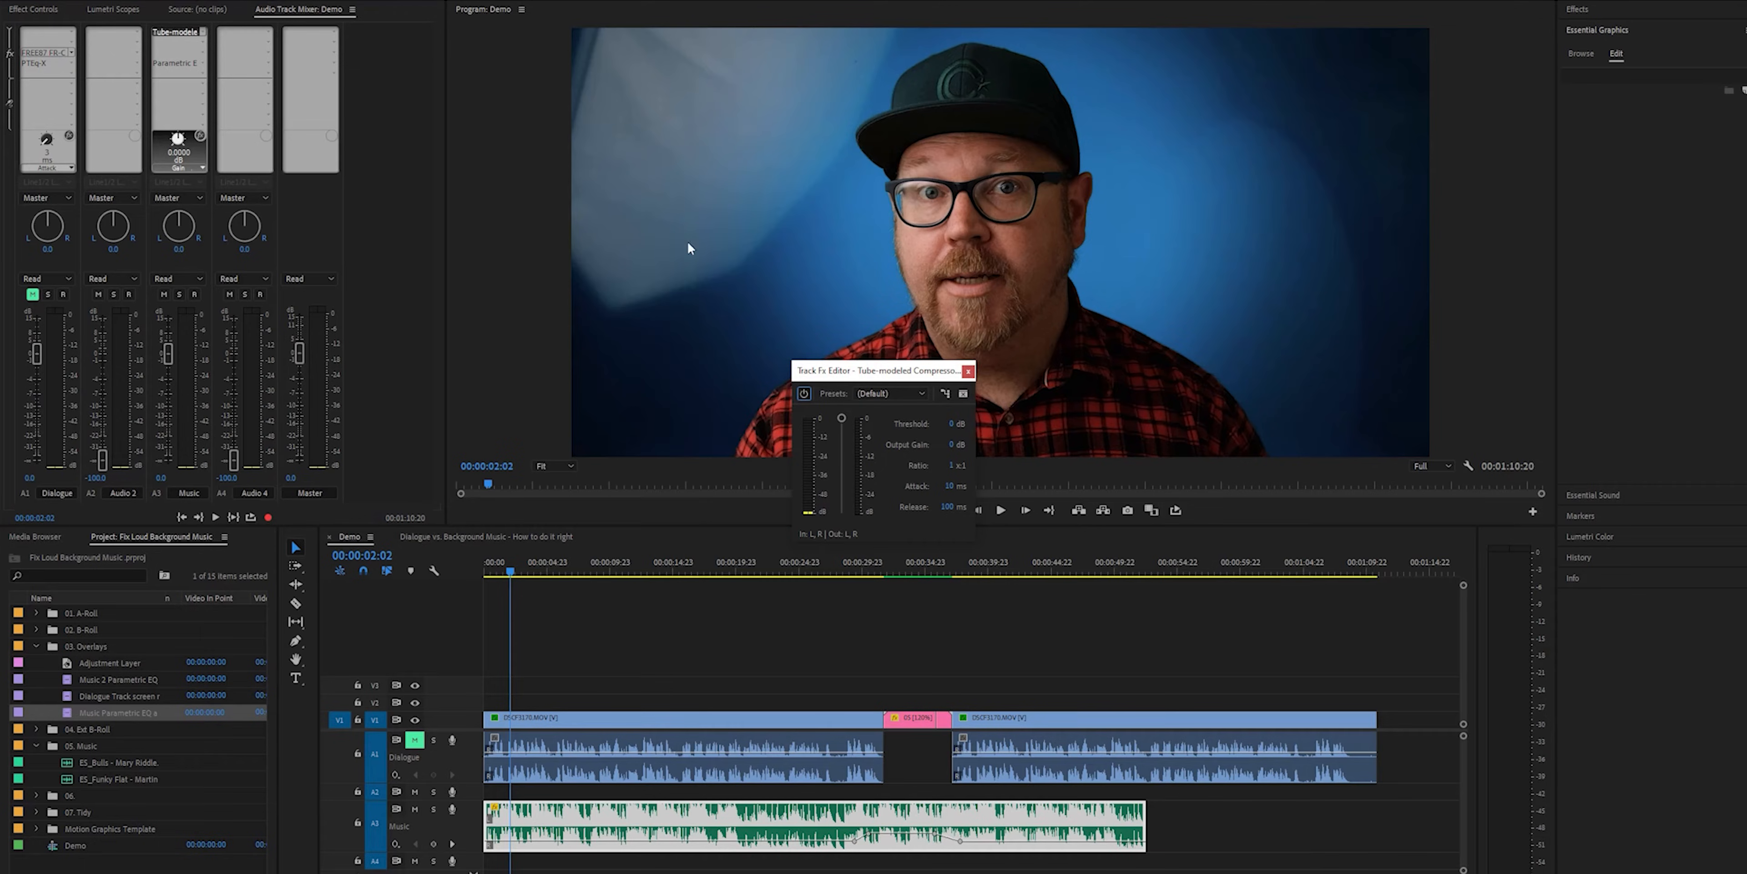
left_click_drag(871, 378, 905, 375)
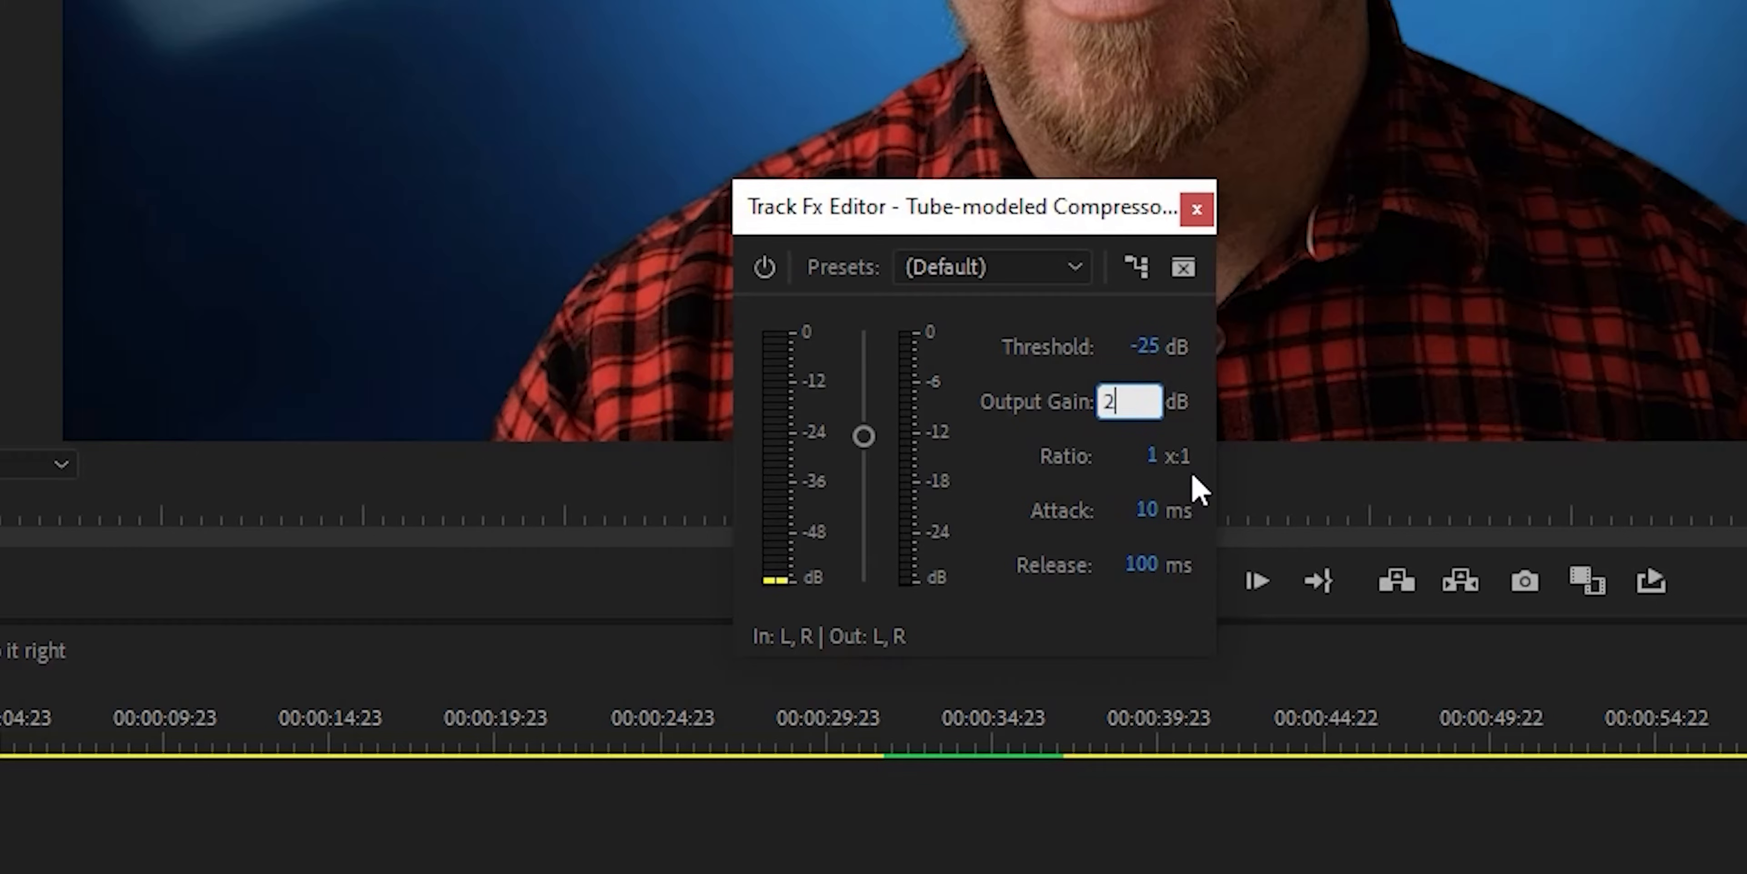
Set the music compressor's threshold to -25 dB, output gain to 2 dB, ratio to 3:1 and release to 2000 ms
key("Return")
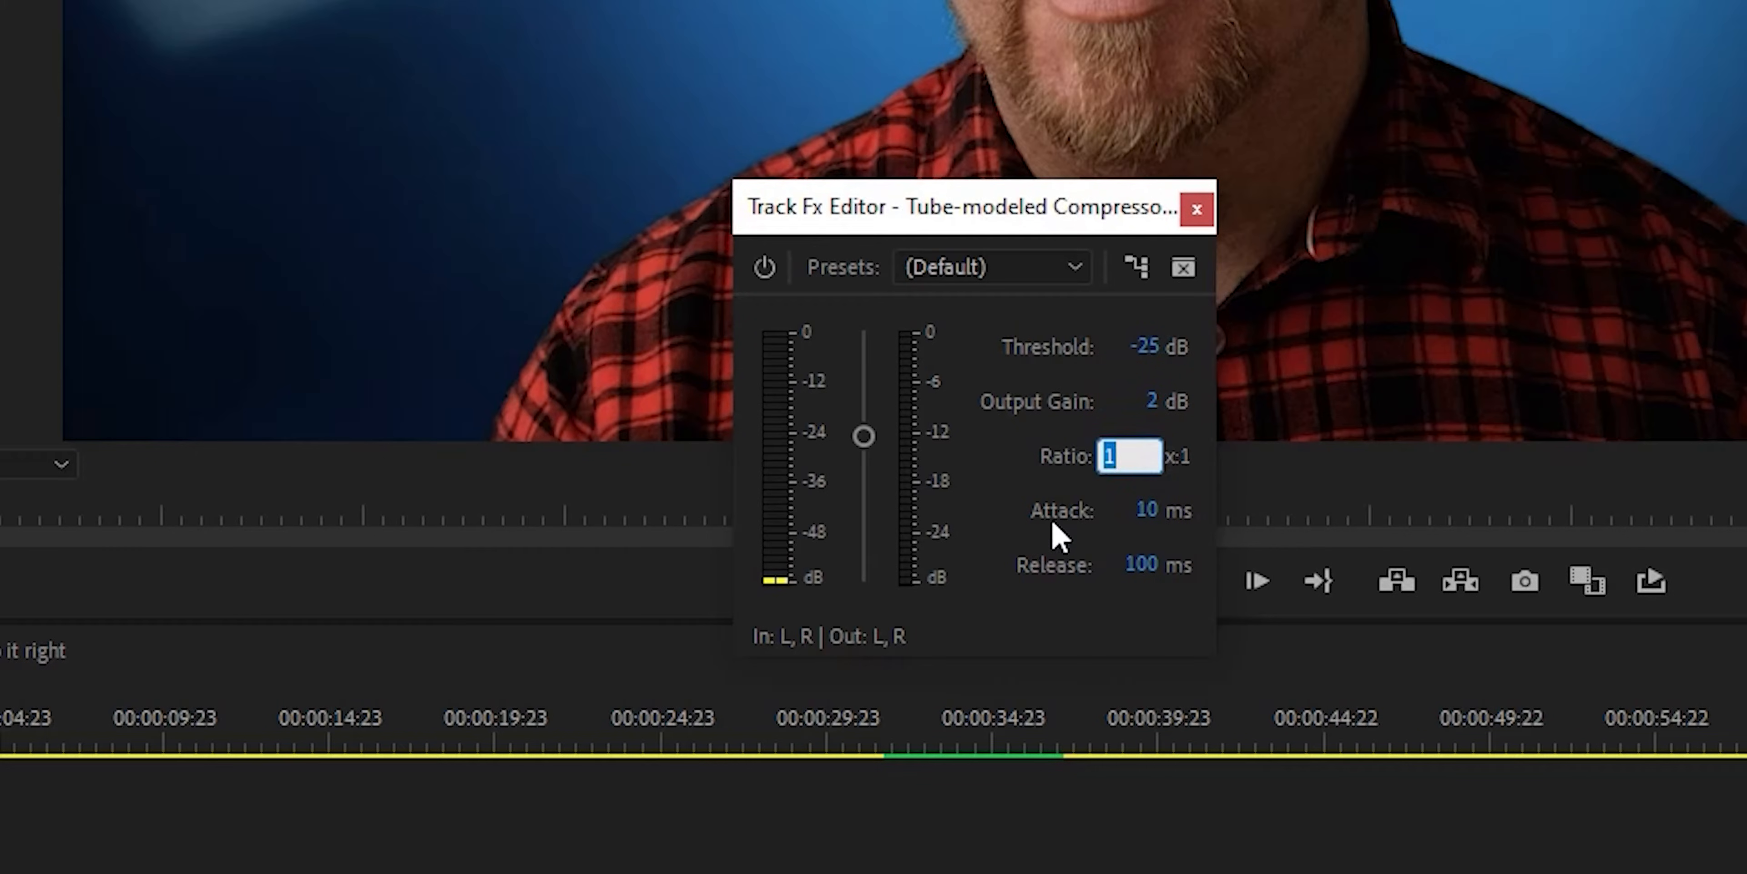
left_click(1153, 510)
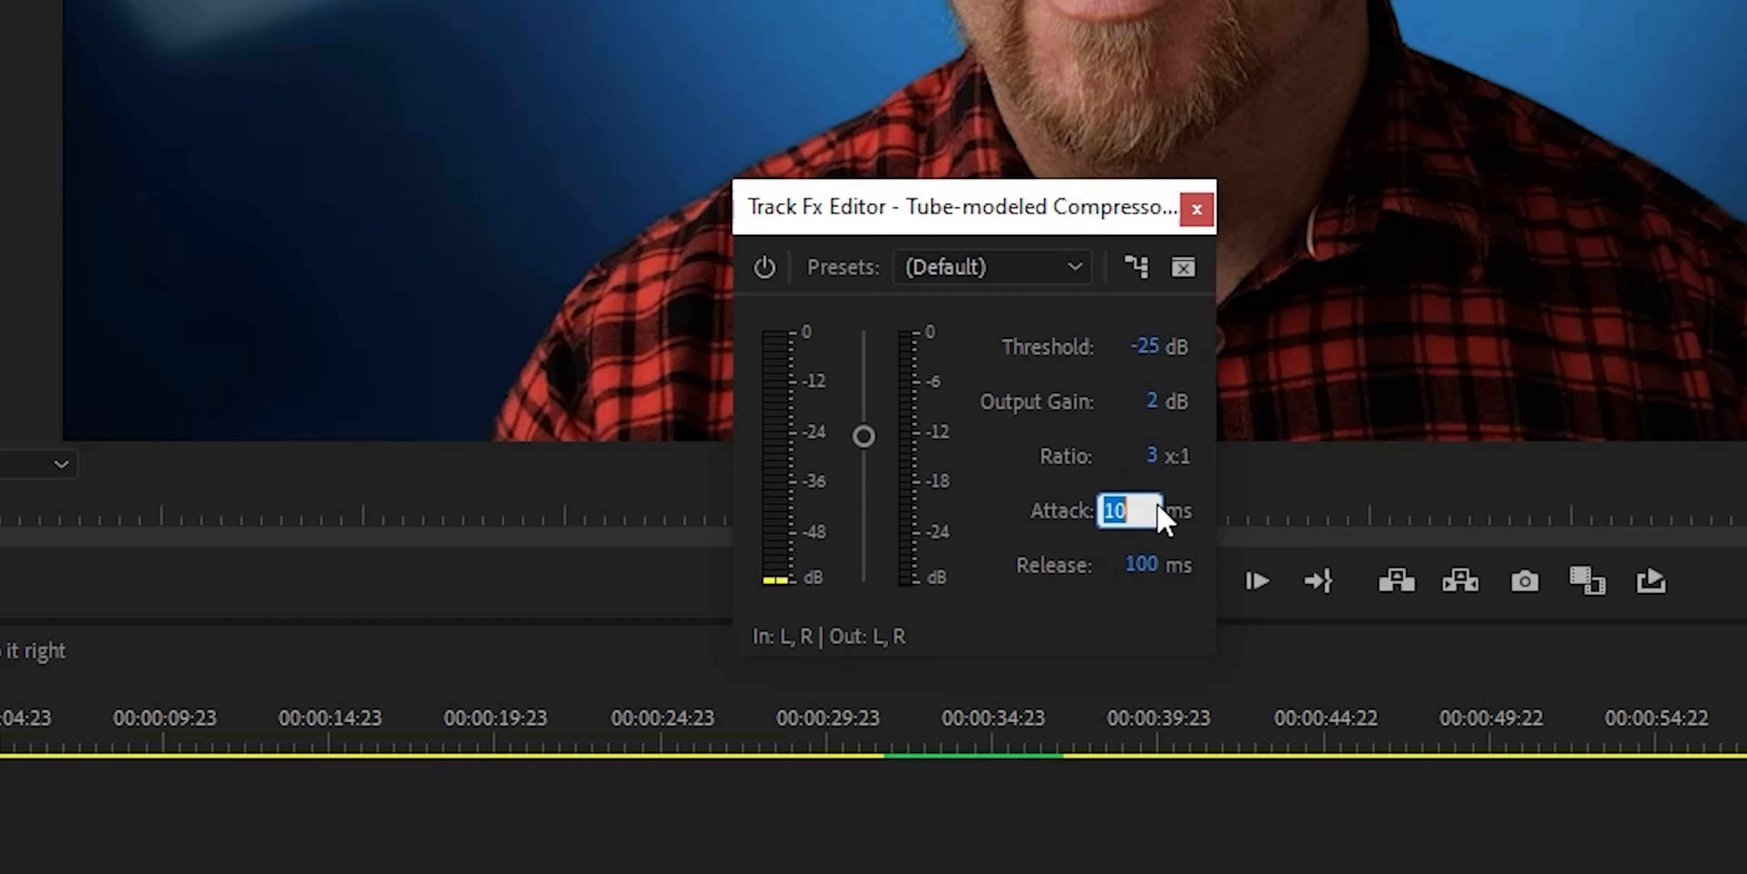
left_click(1136, 565)
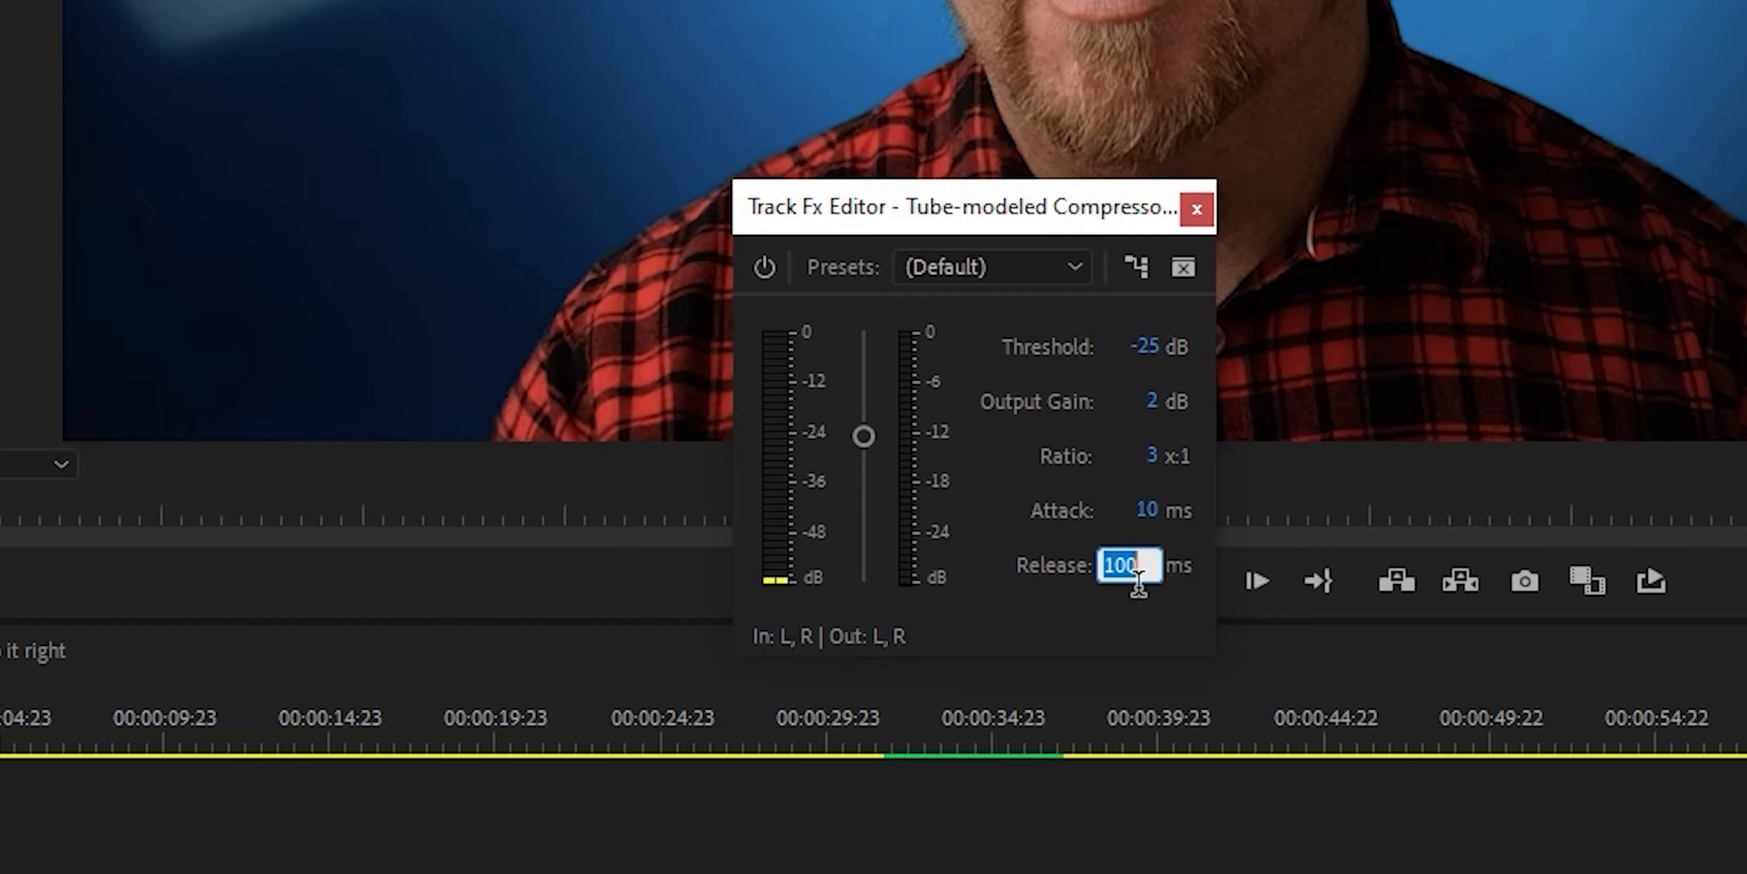
key("BackSpace")
type("2000")
key("Return")
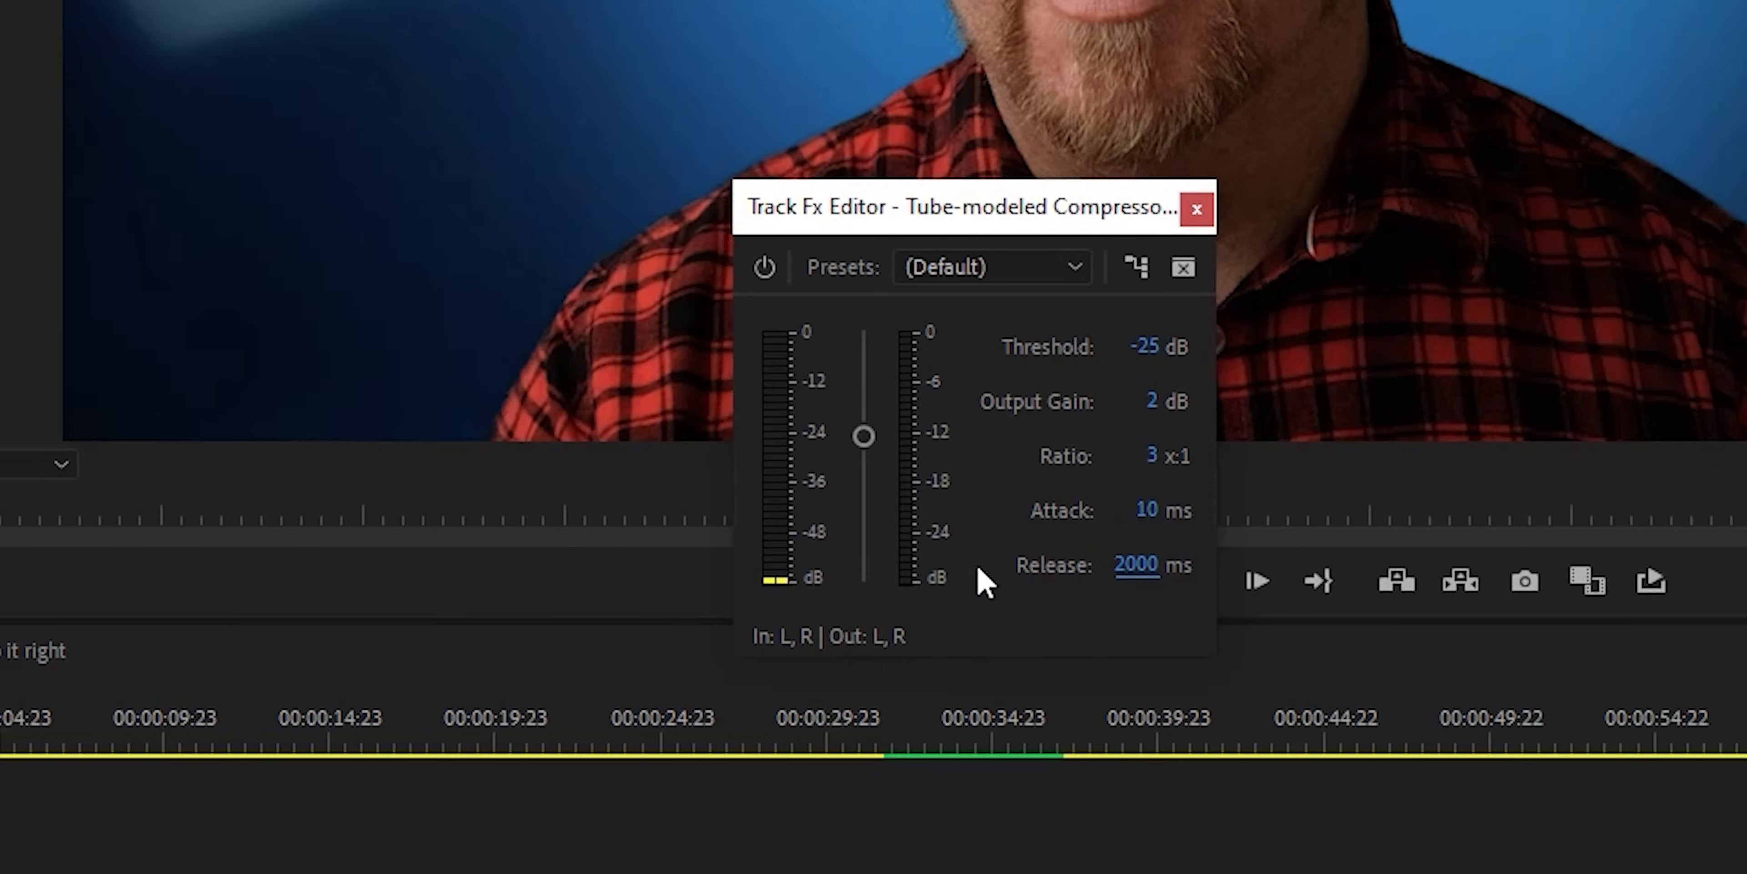
left_click_drag(965, 229, 1024, 212)
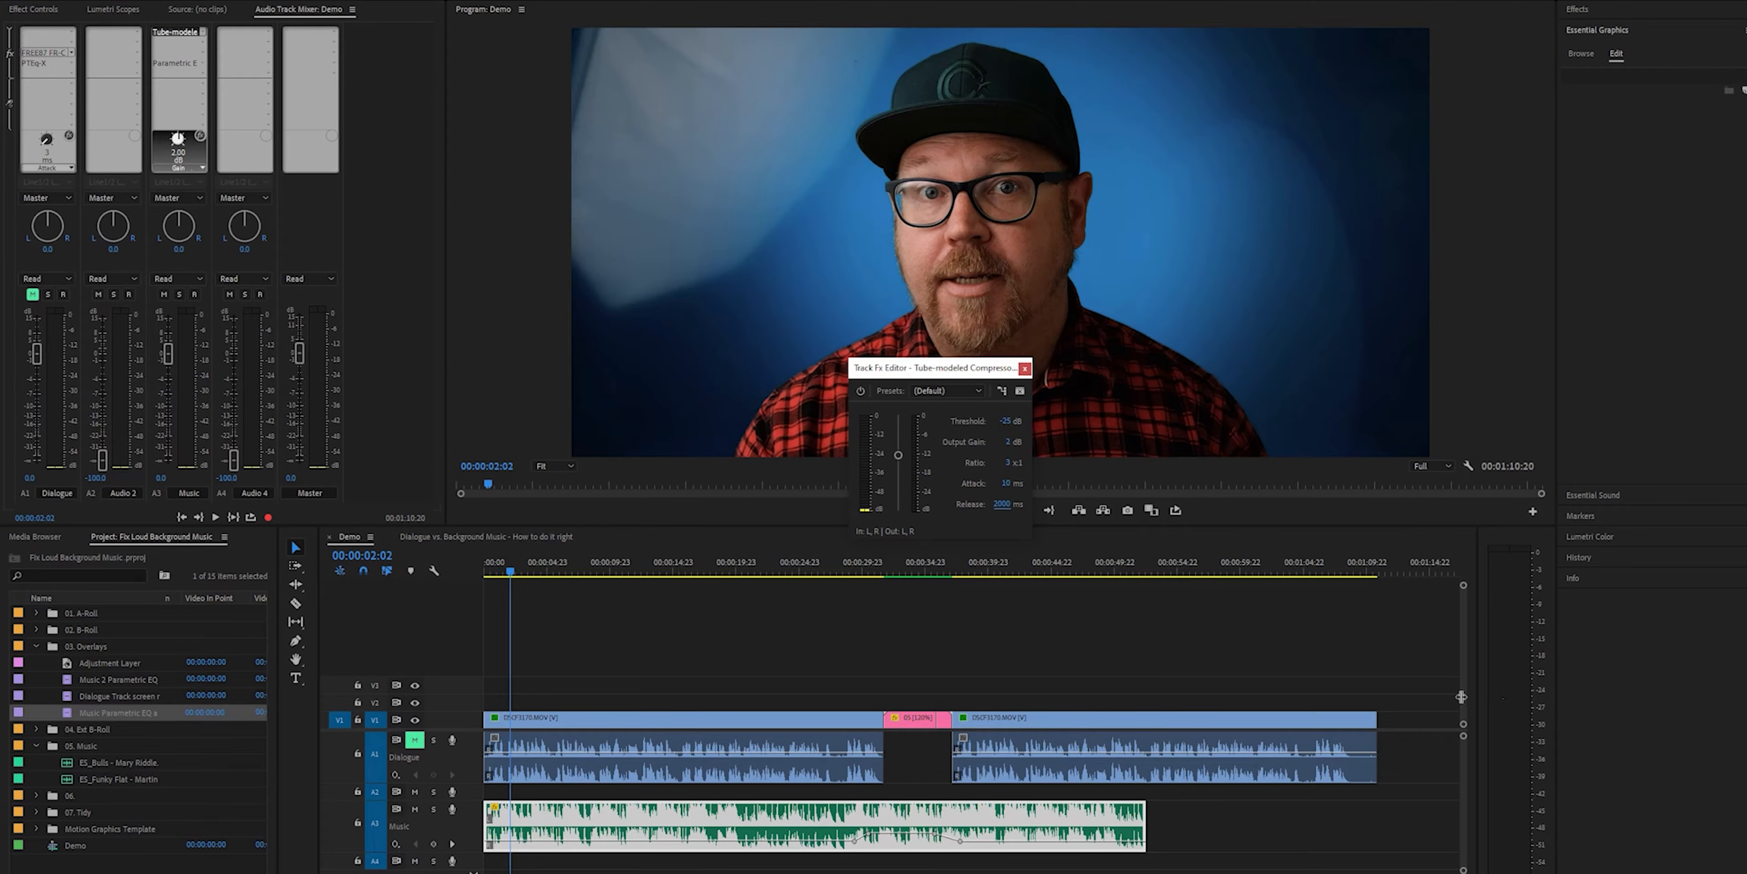
Play the sequence with the dialogue muted and check the music level in the Tube-modeled Compressor's meters
key("space")
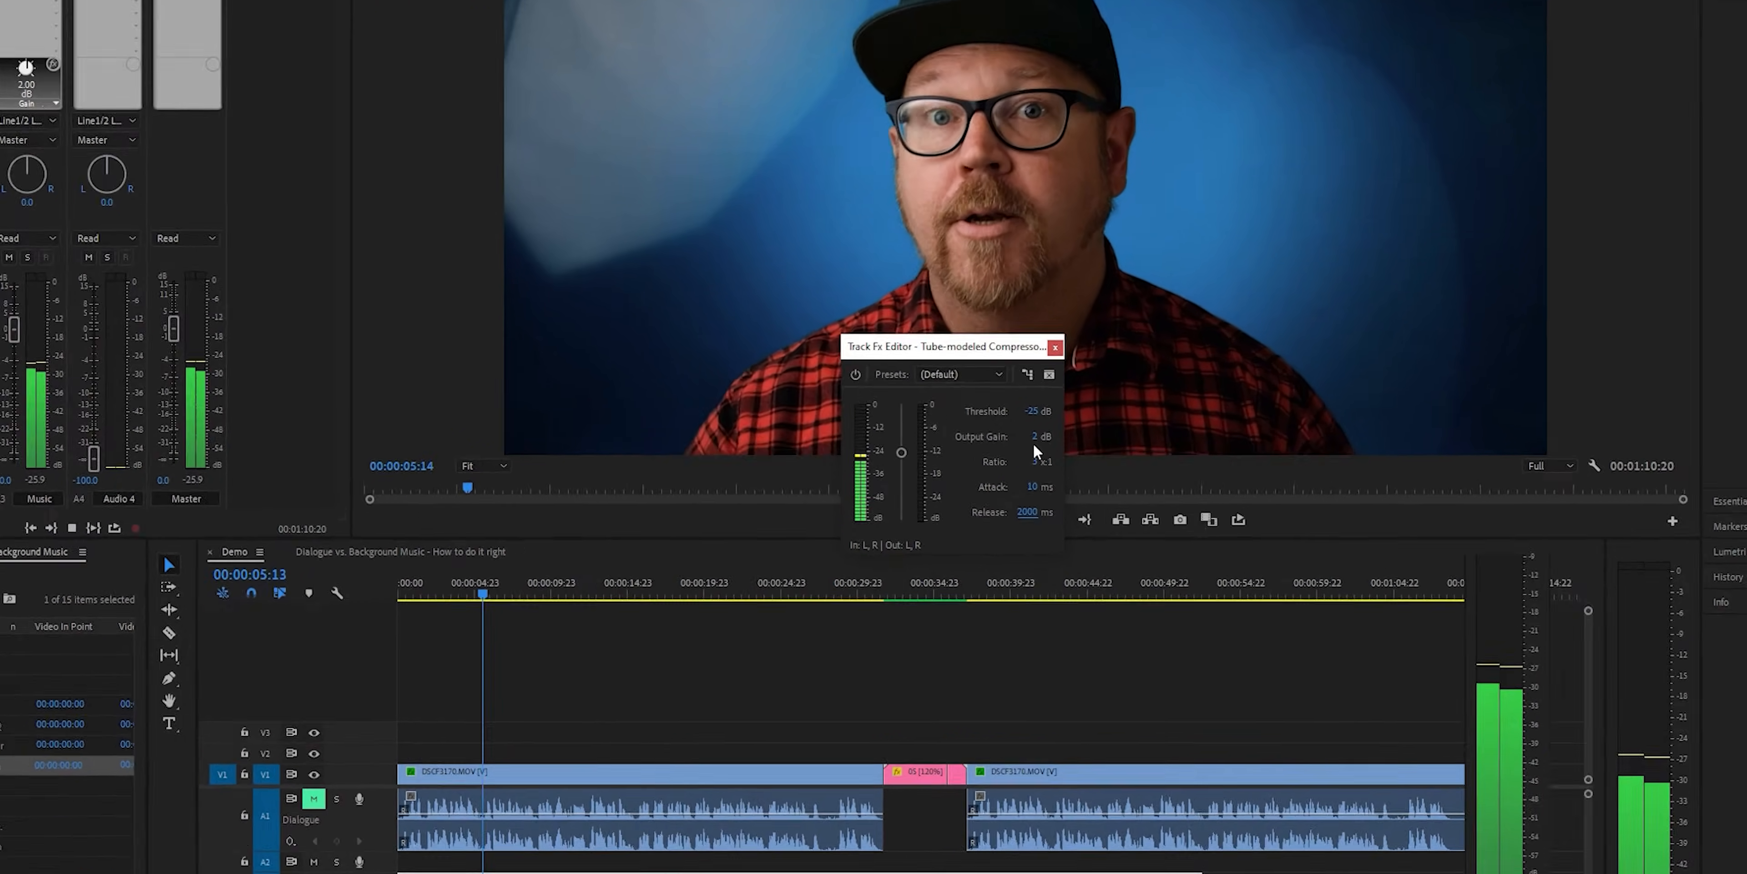
left_click_drag(1035, 437, 1047, 437)
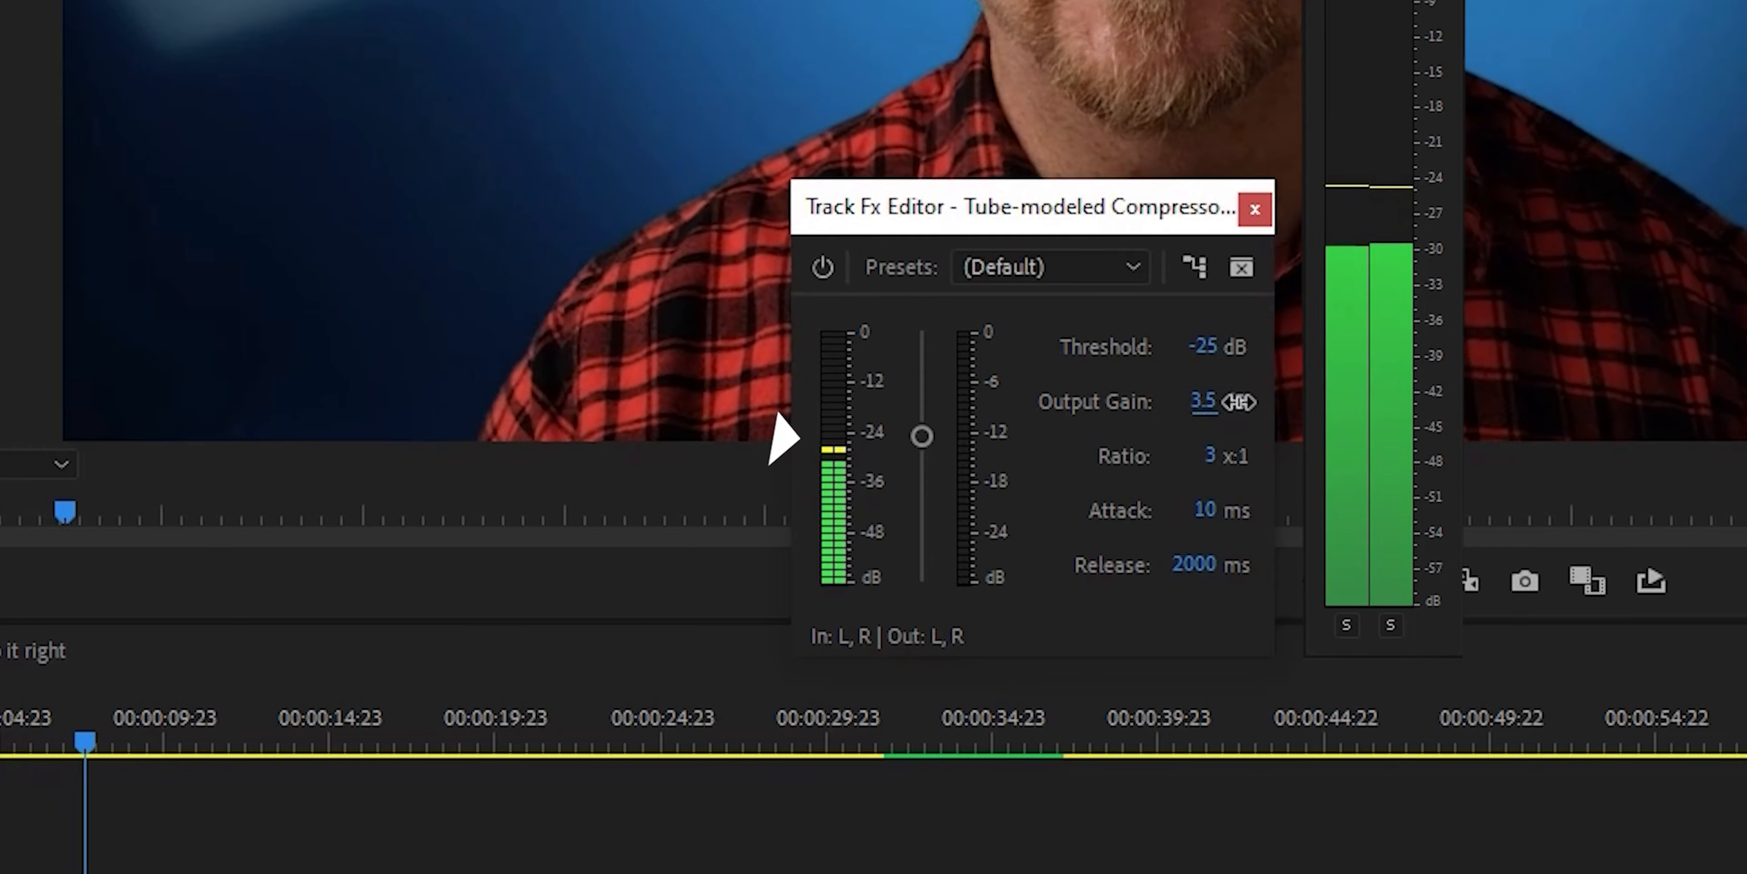
left_click_drag(1239, 402, 1286, 428)
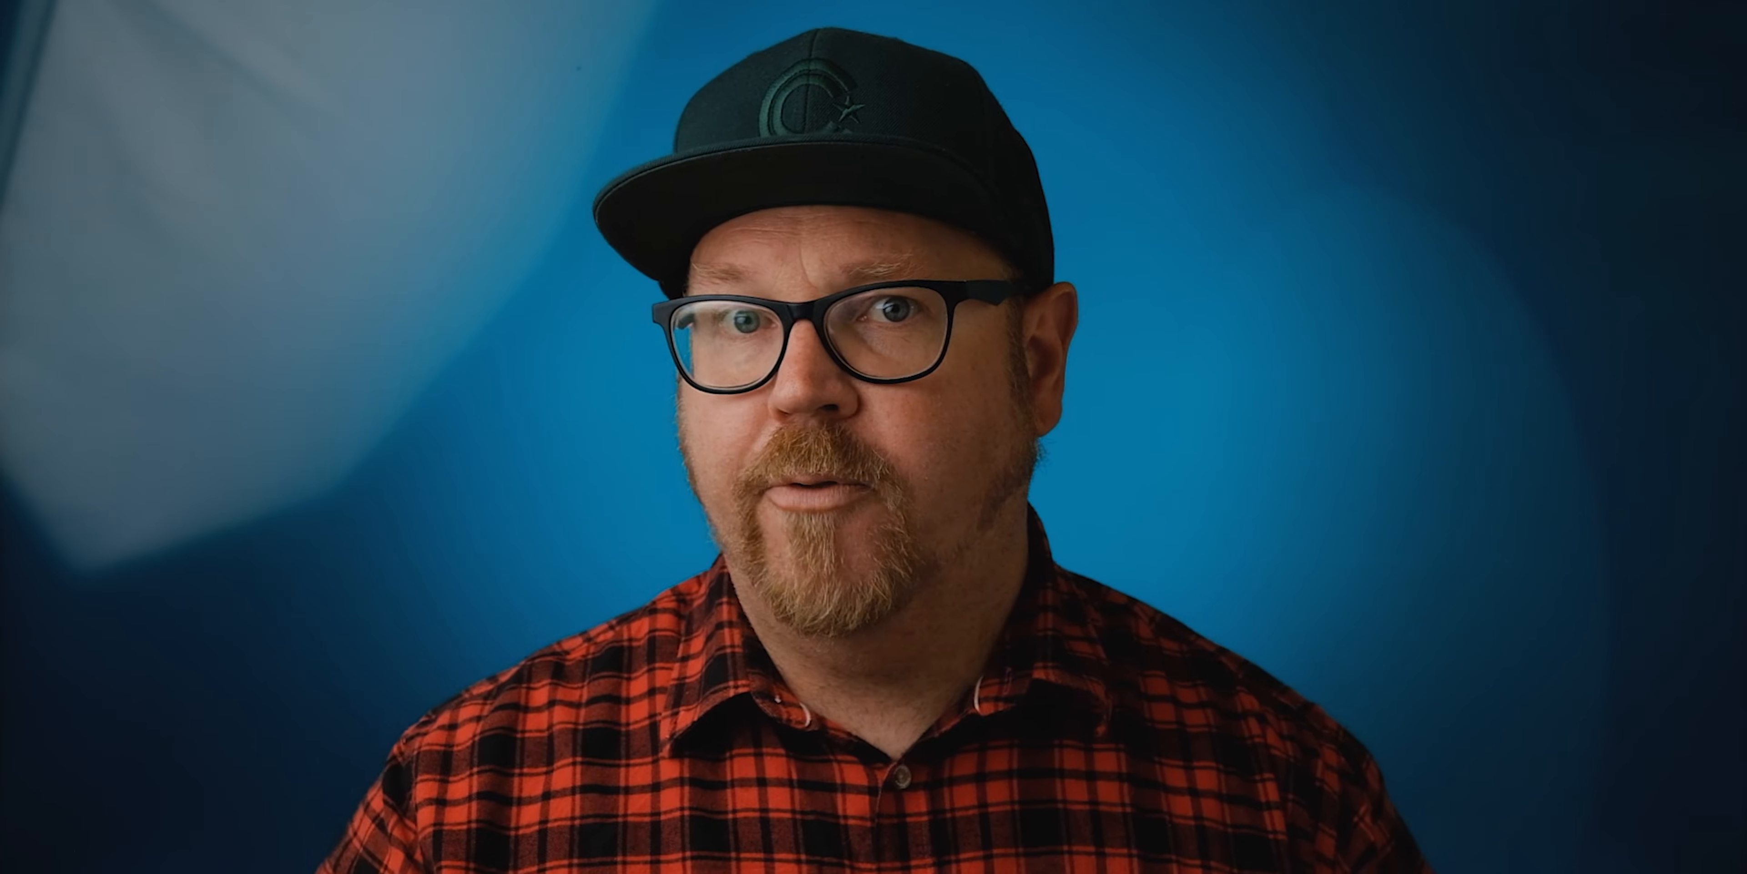
left_click_drag(912, 508, 920, 508)
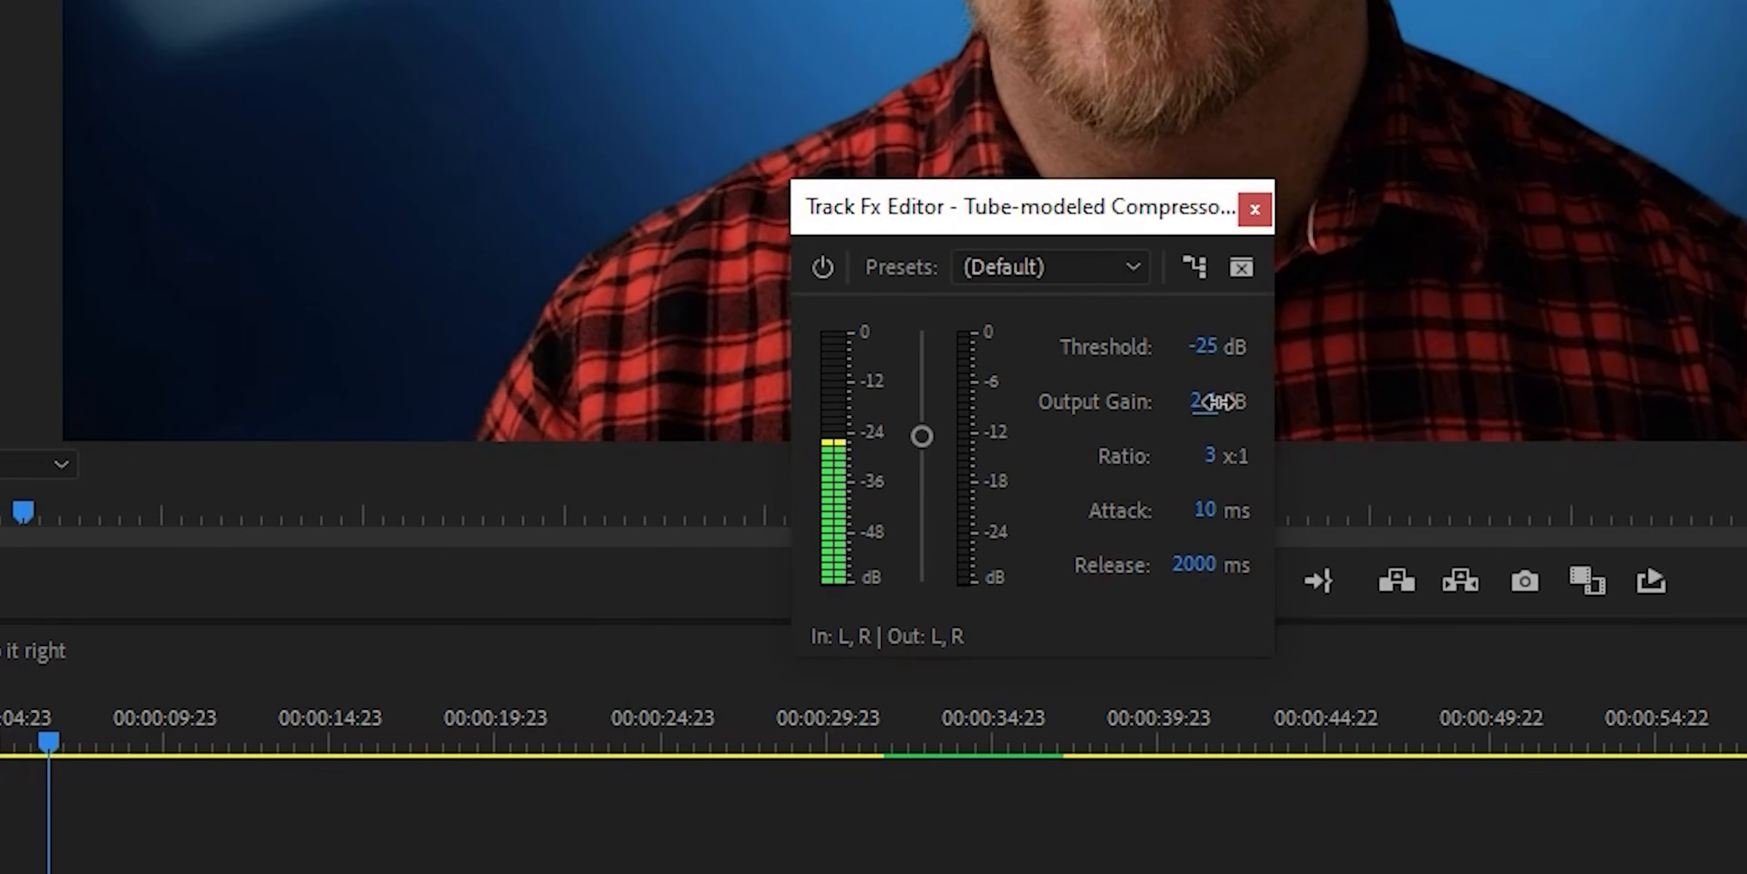
left_click_drag(1011, 441, 1015, 441)
left_click_drag(1226, 402, 1275, 420)
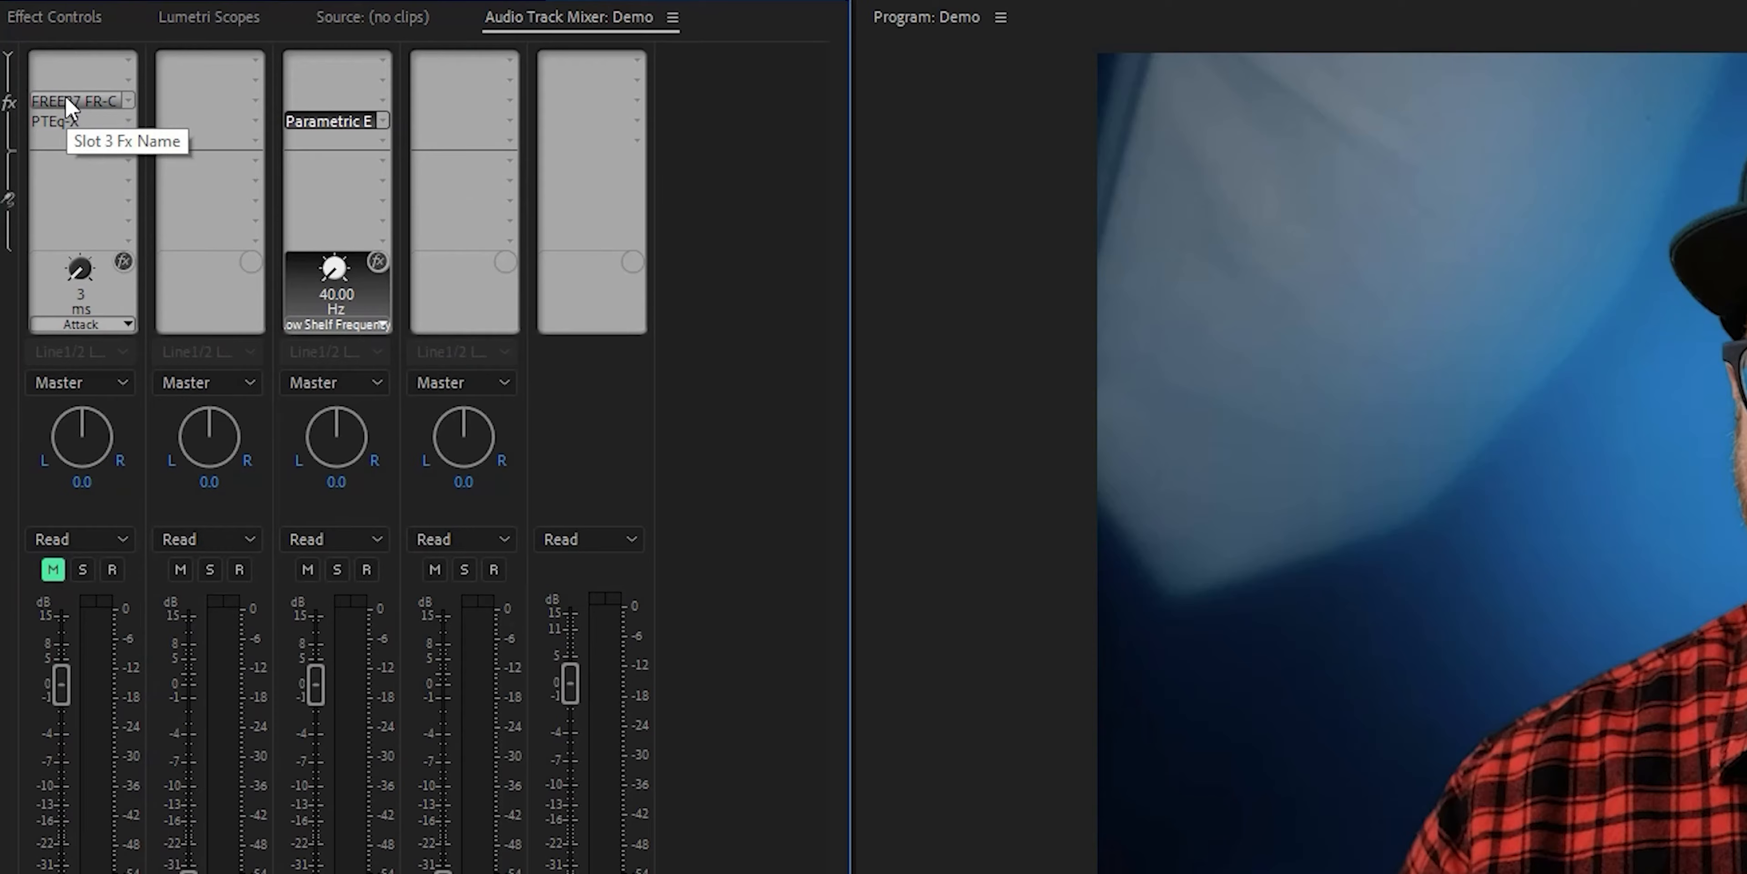
Open the FREE87 FR-COMP compressor on the Music track and set its threshold to -25 dB
left_click_drag(66, 100, 85, 100)
left_click_drag(297, 102, 298, 101)
double_click(322, 101)
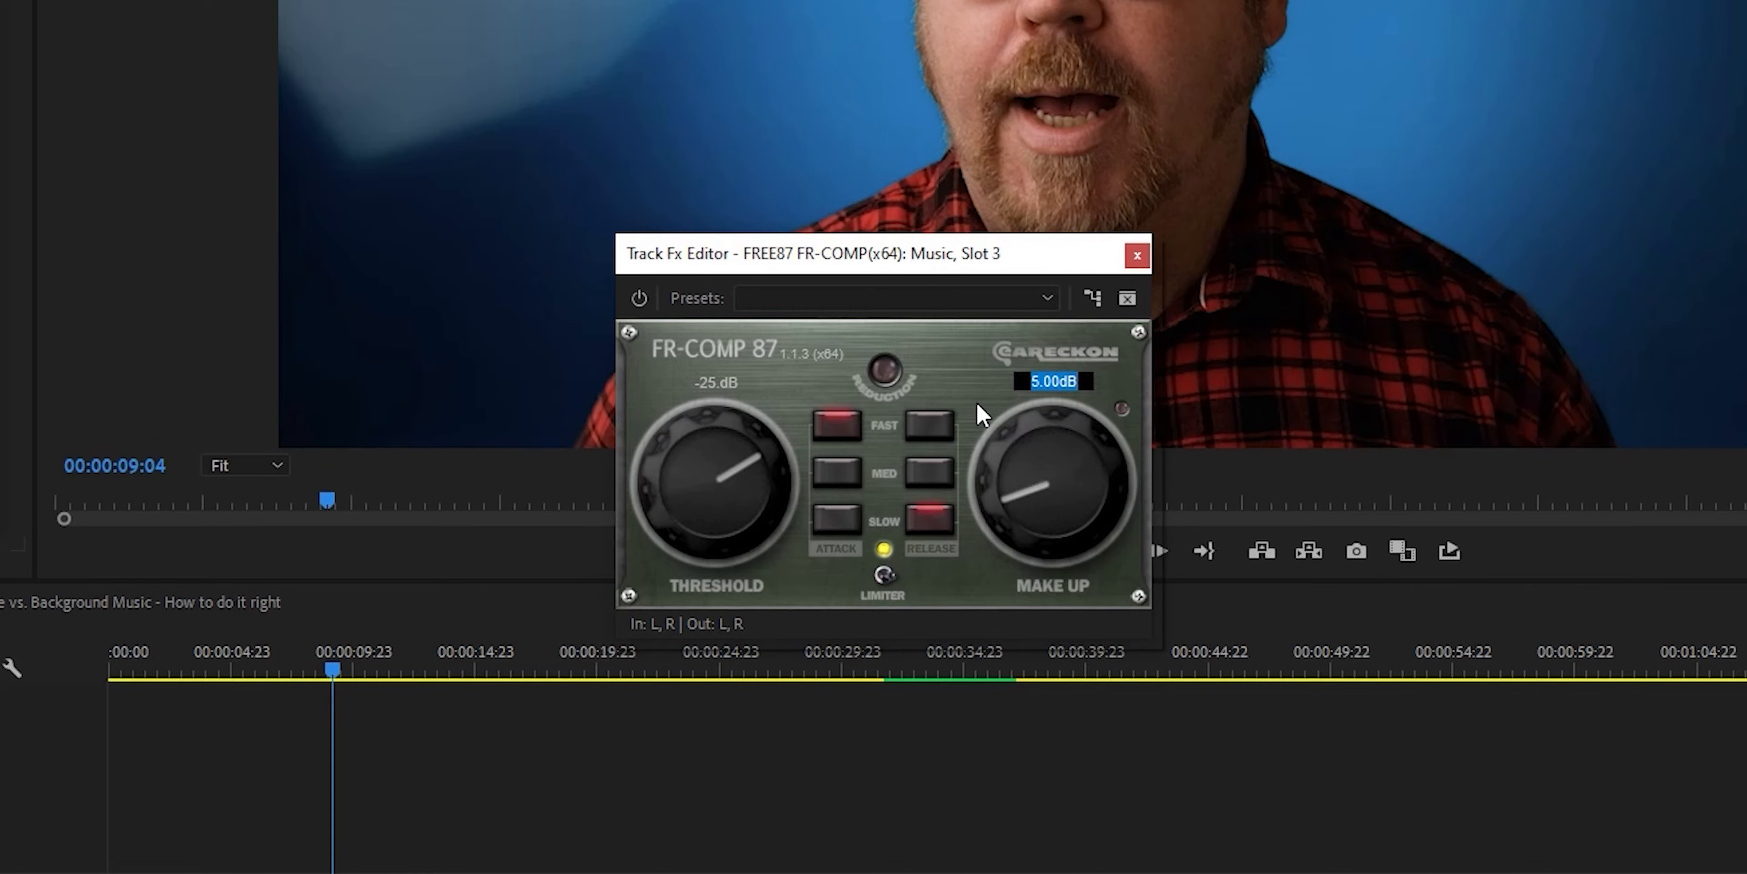
left_click(224, 668)
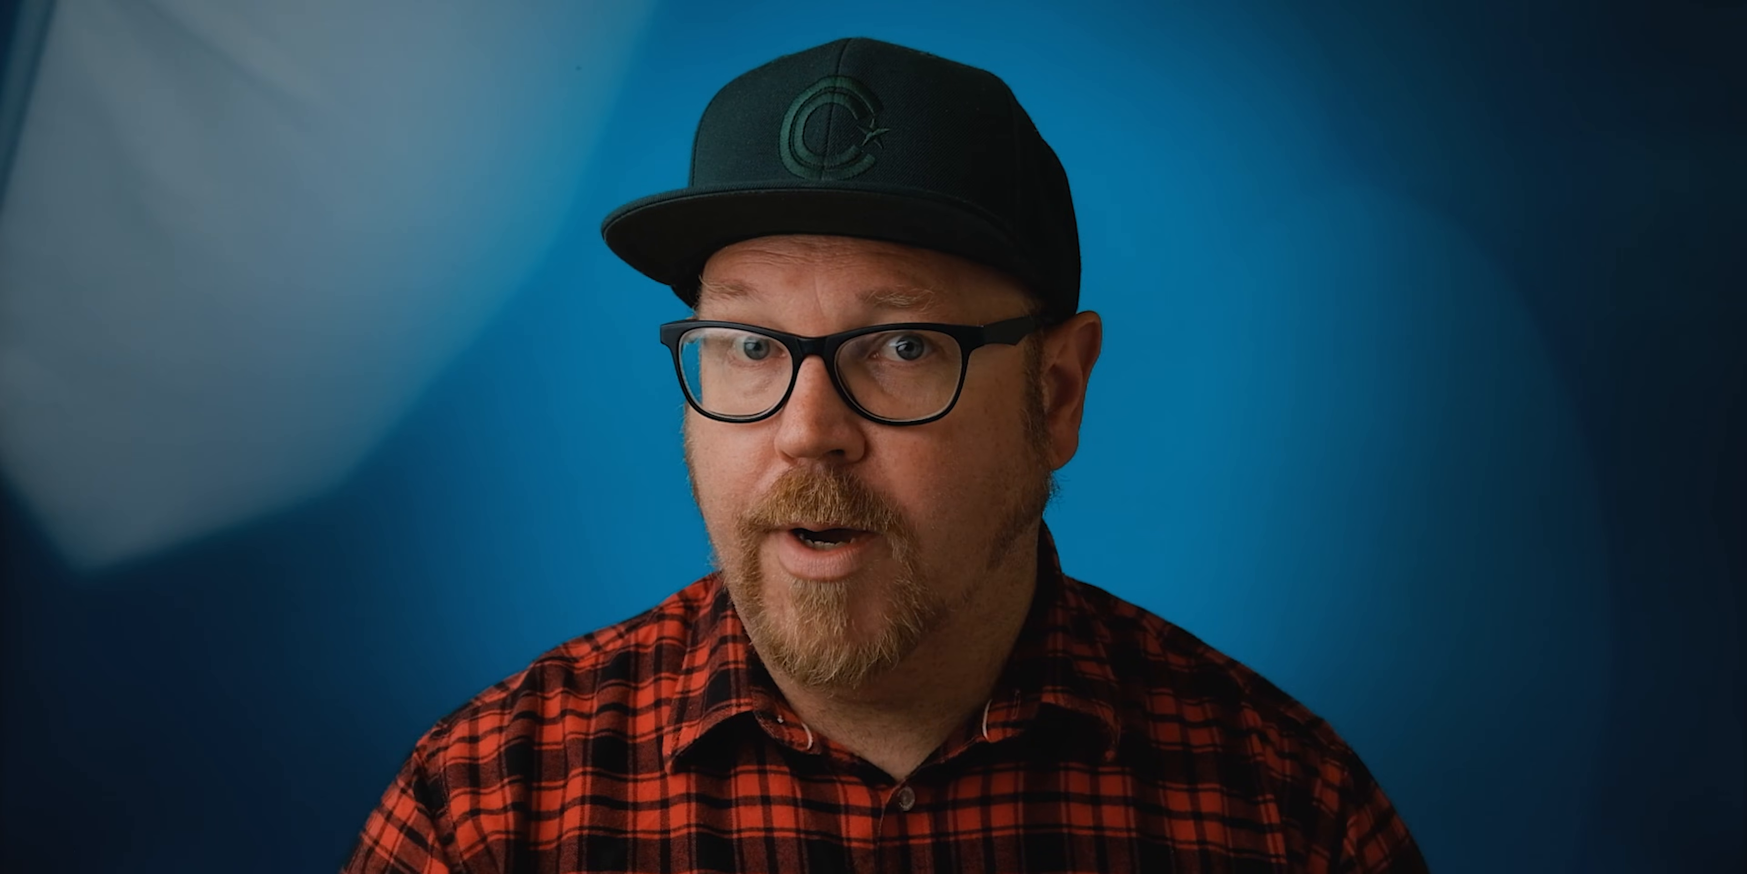
Switch to the web browser and browse Chill Out drum loops on Looperman and the drum loop category on Free-Loops.com
left_click(720, 422)
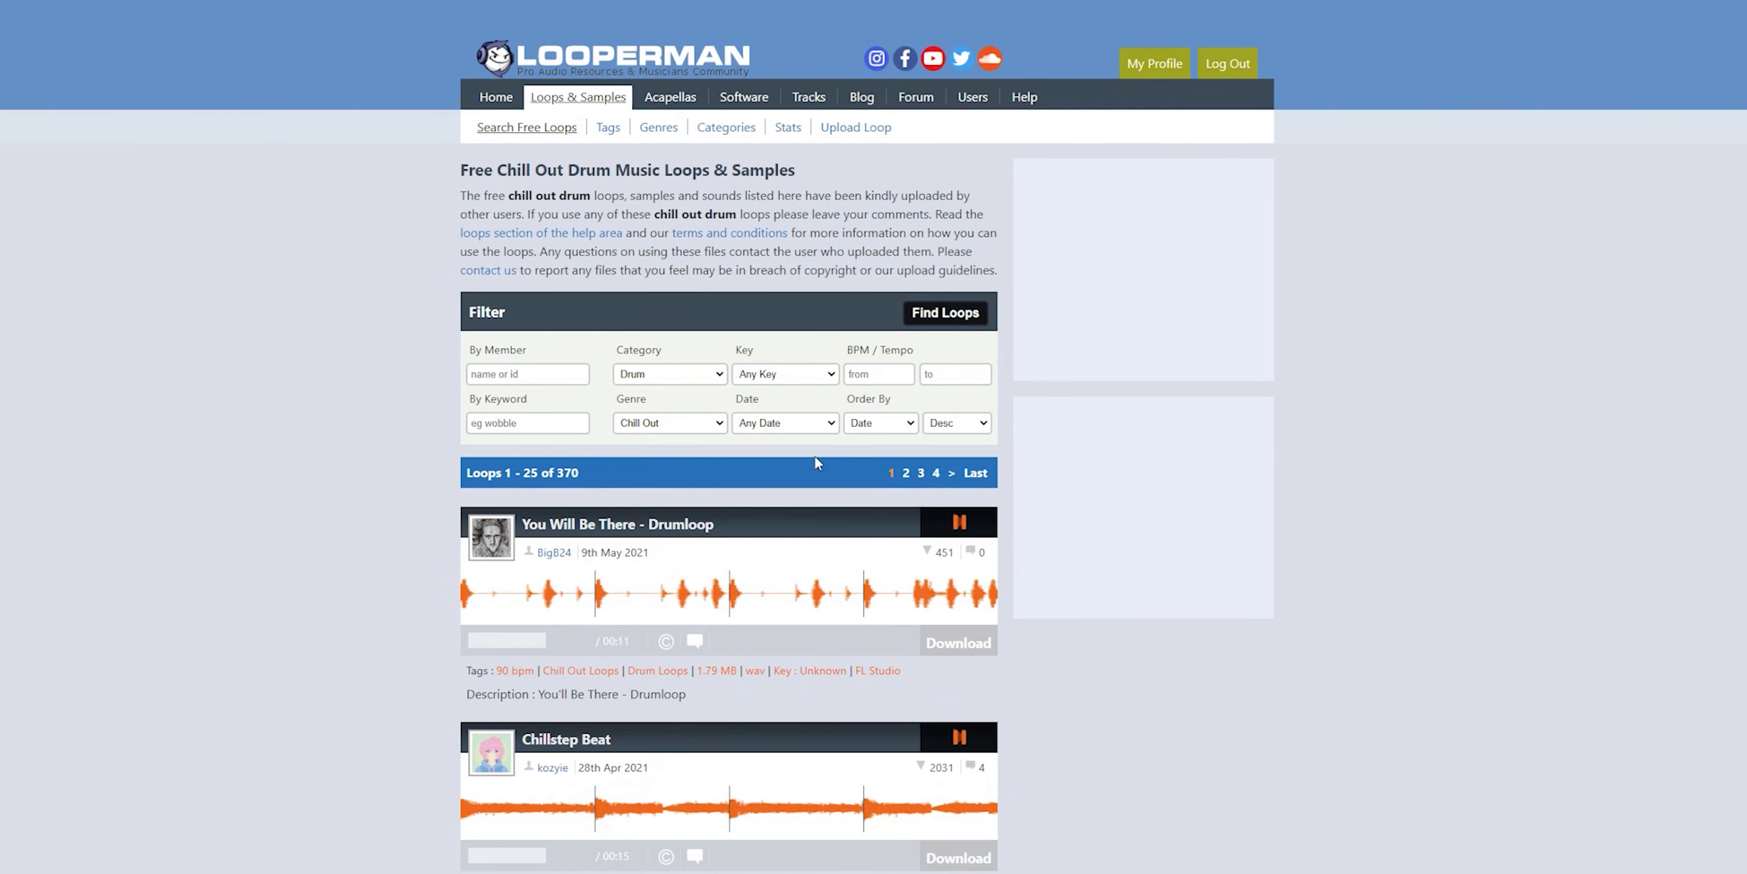
scroll(815, 454, "down", 5)
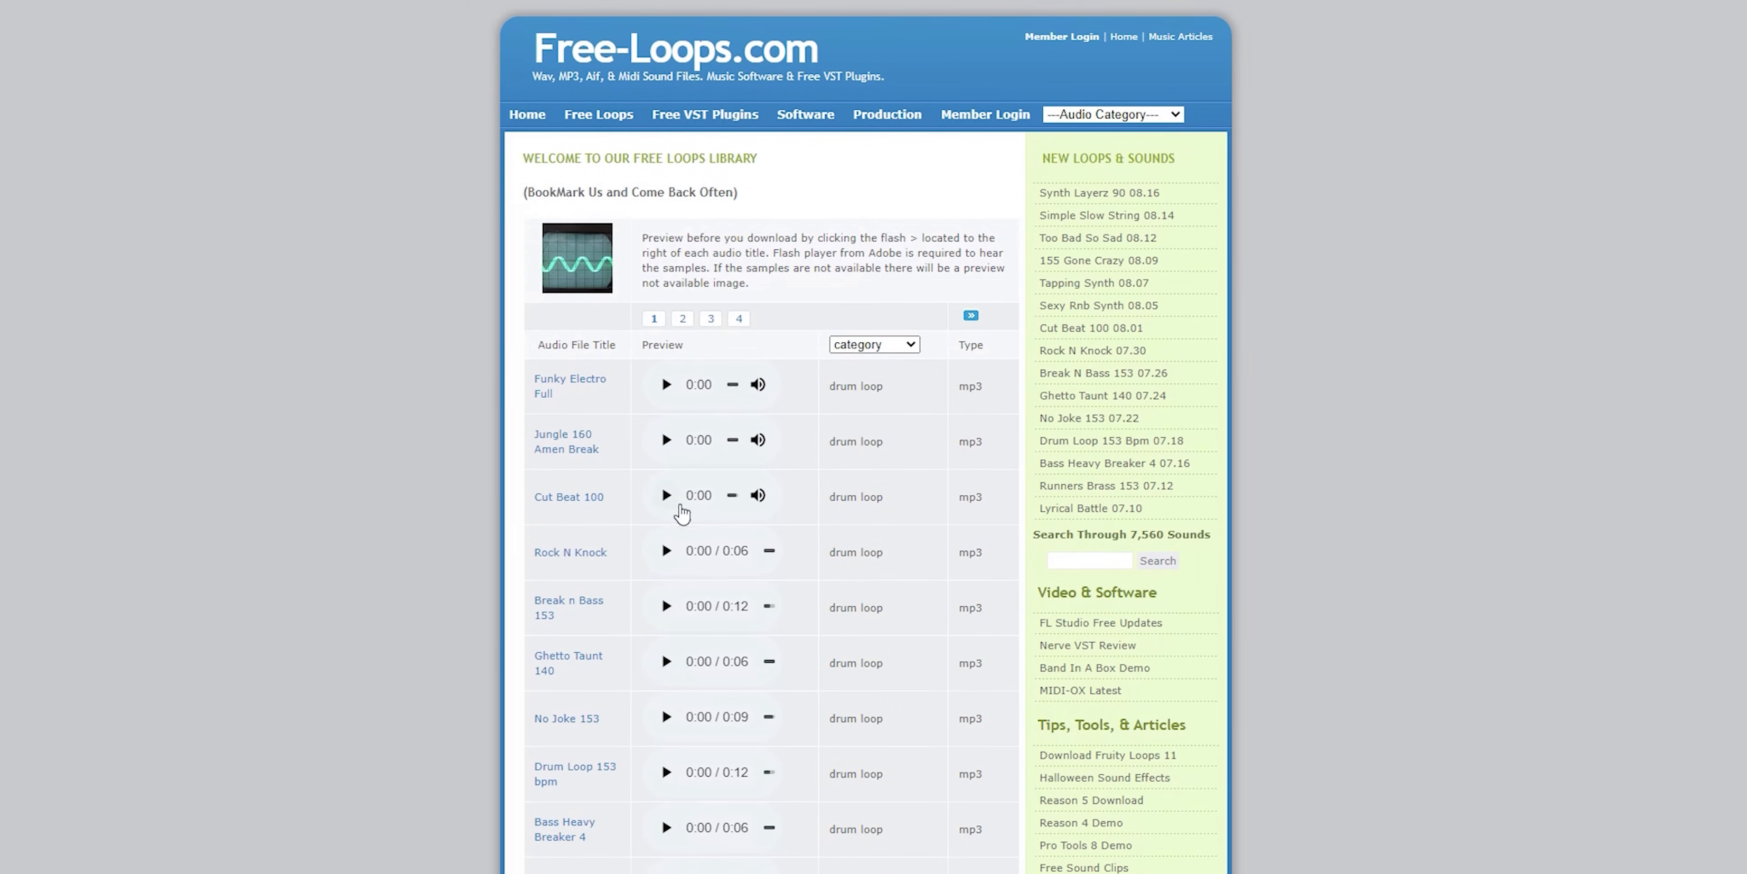
left_click(667, 496)
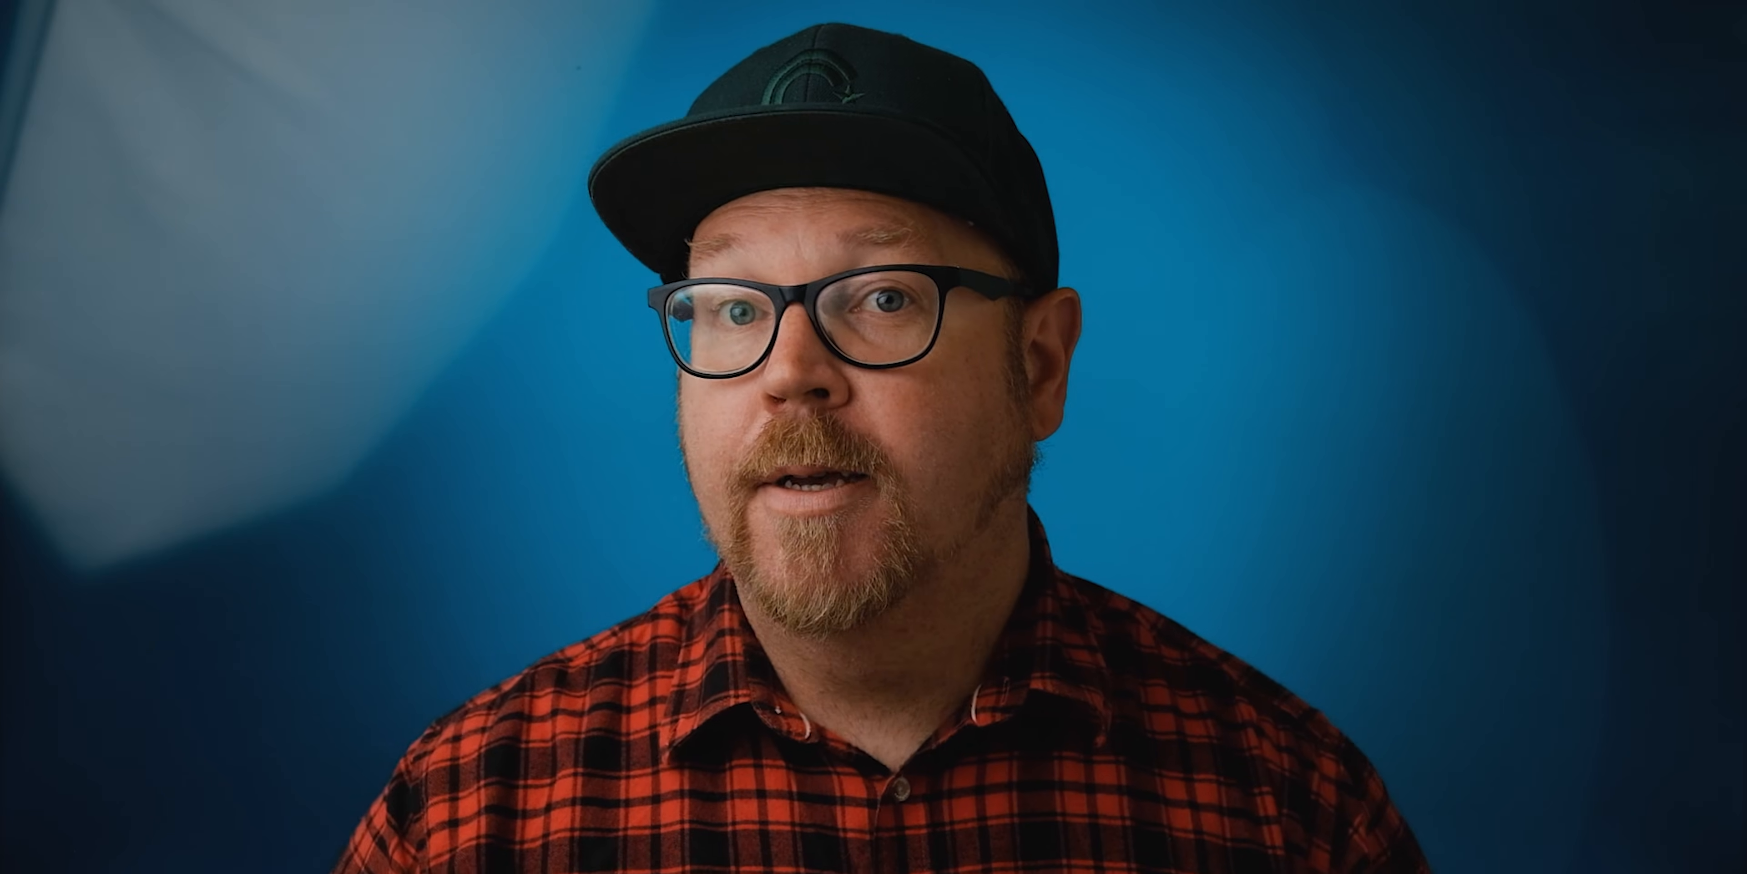